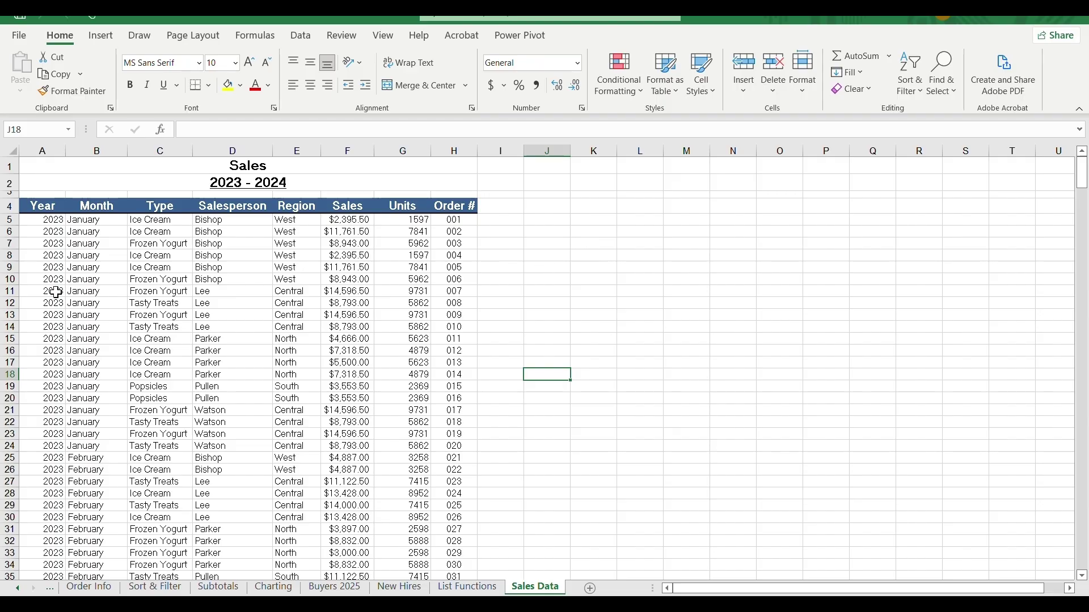
Widen the Type, Region, Sales, Units and Order # columns, and make sure gridlines are set to print
drag(193, 150, 208, 151)
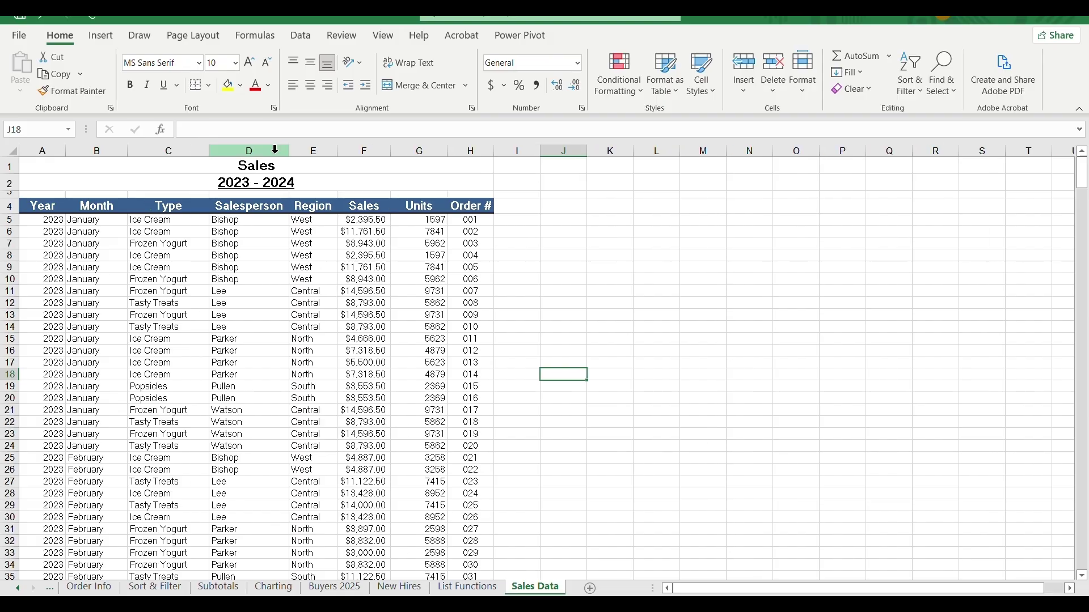
drag(391, 151, 401, 151)
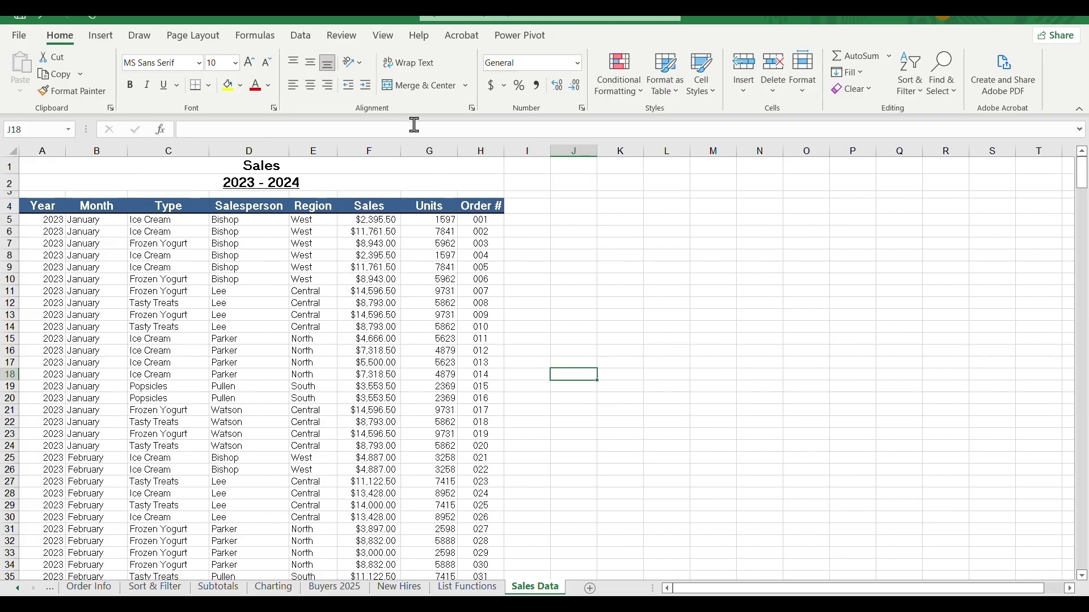
click(194, 41)
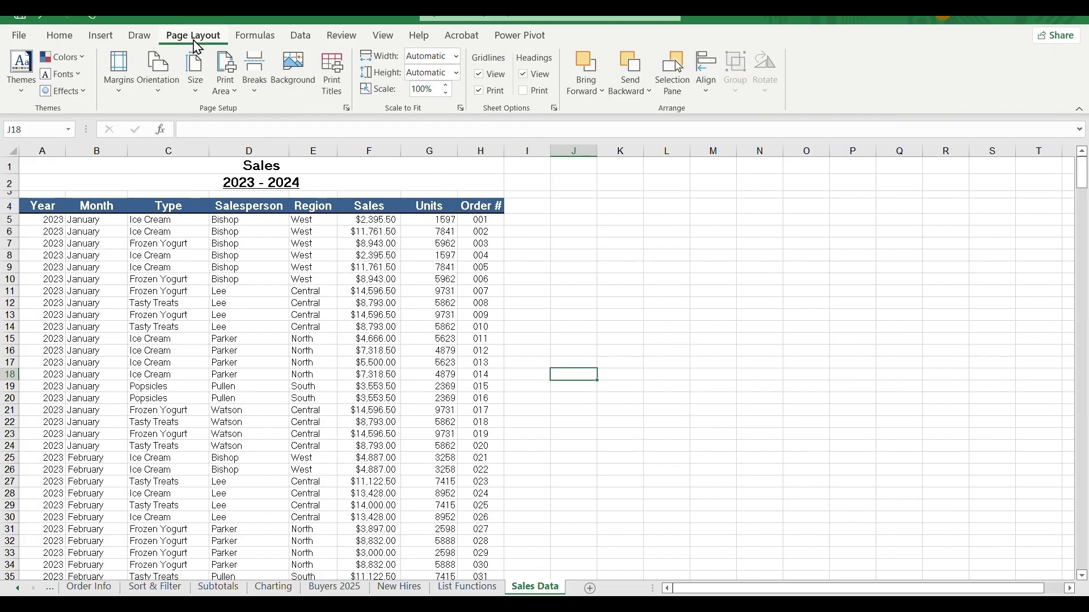
click(478, 95)
click(478, 92)
drag(338, 150, 431, 153)
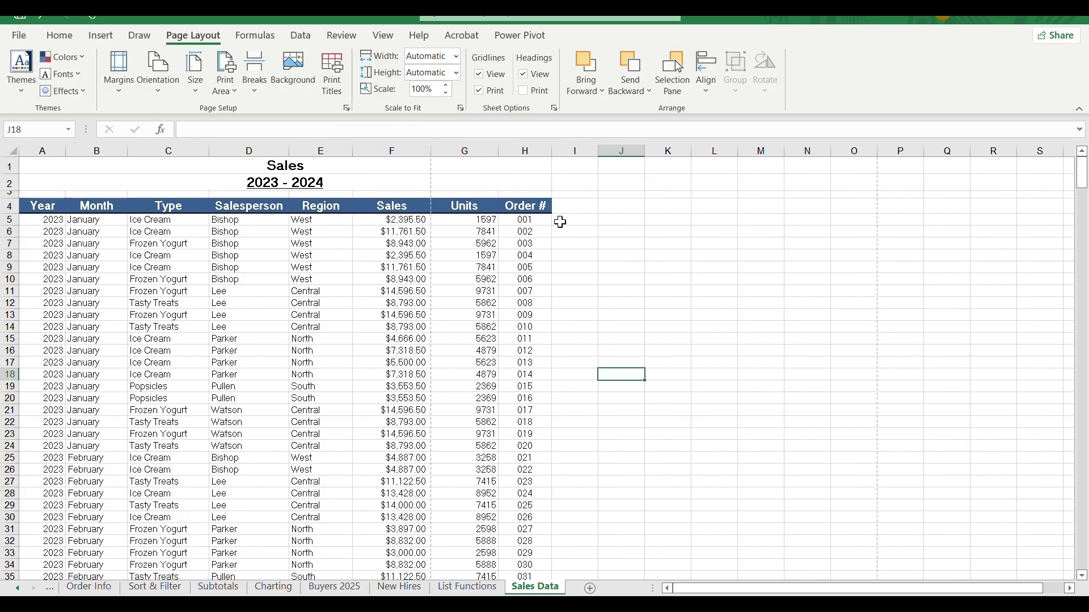
Preview the printout of the Sales Data sheet and page through to page 15, checking how columns and headings split across pages
click(17, 36)
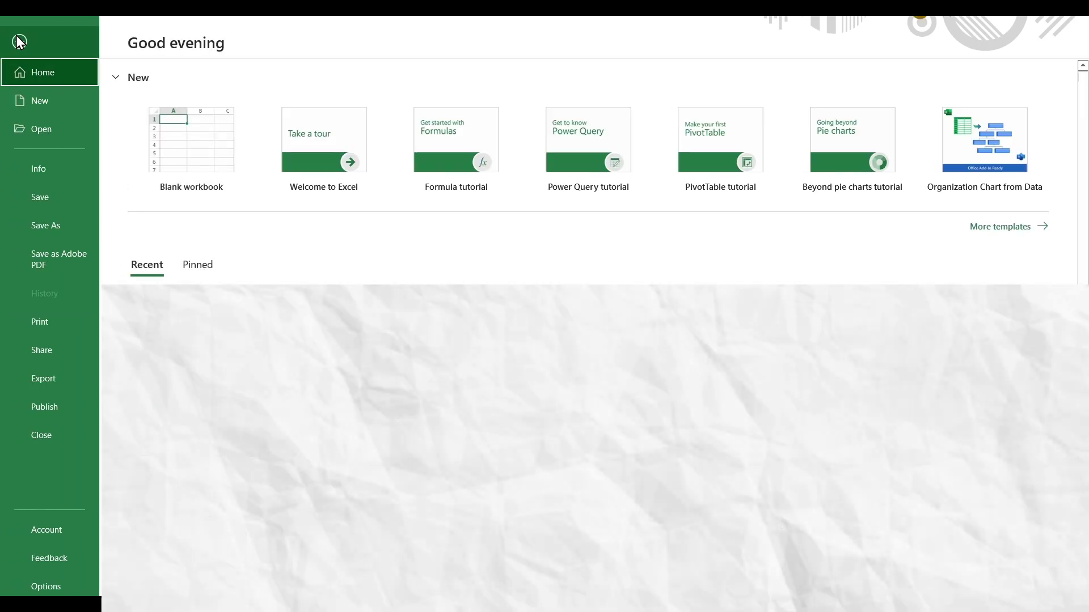
click(20, 328)
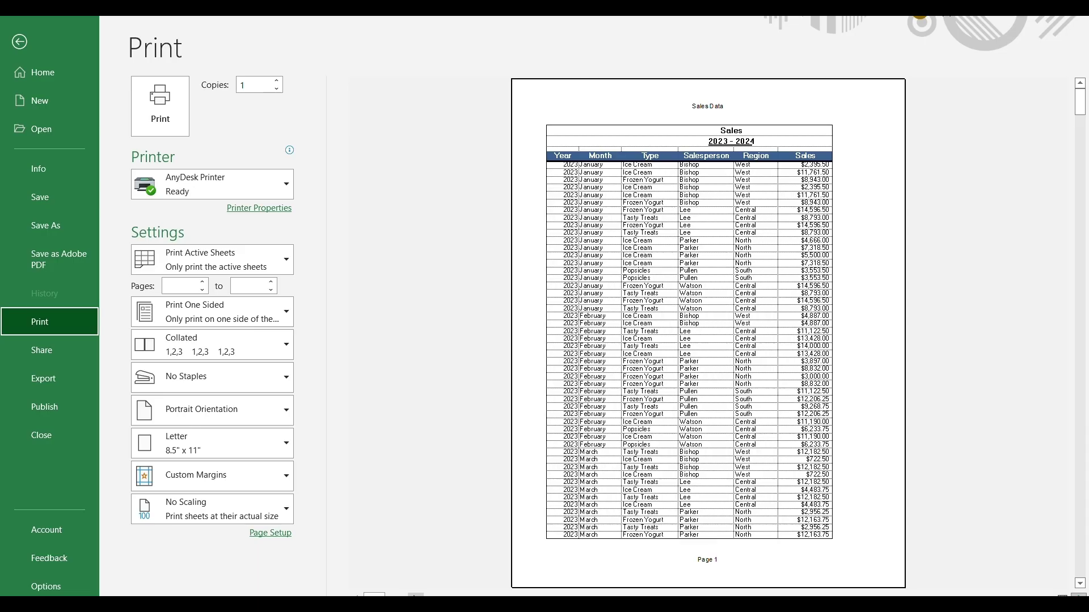
click(415, 594)
scroll(620, 258, up, 1)
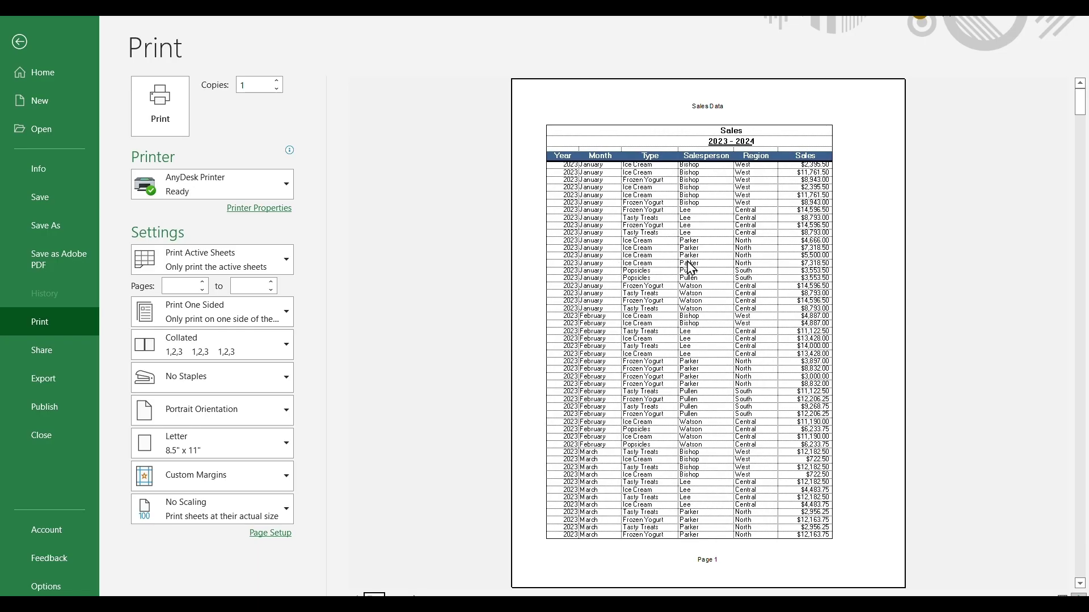
click(415, 595)
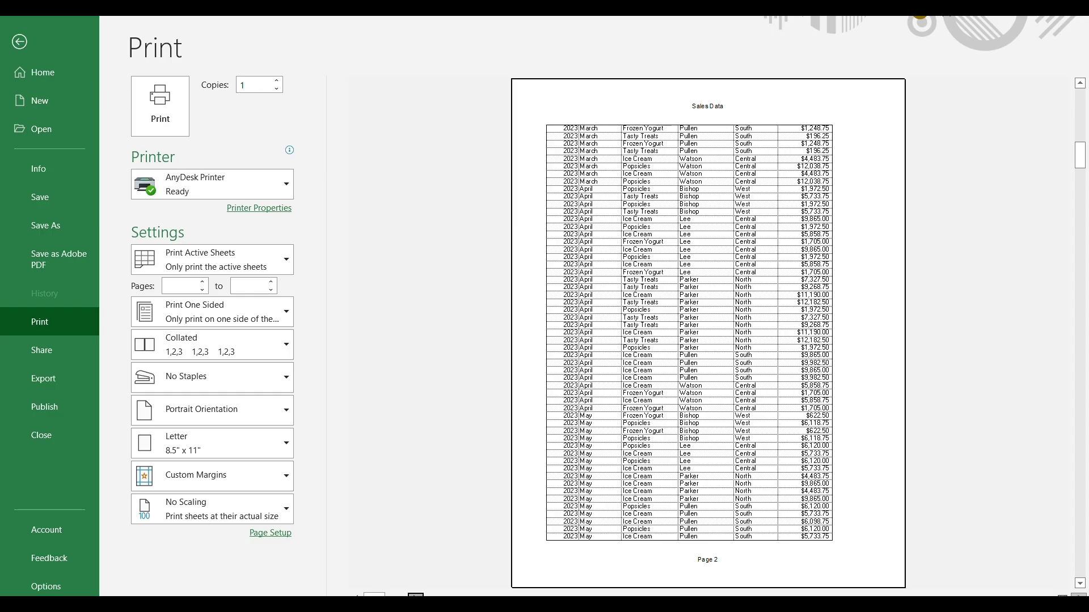
click(415, 594)
click(416, 595)
click(415, 595)
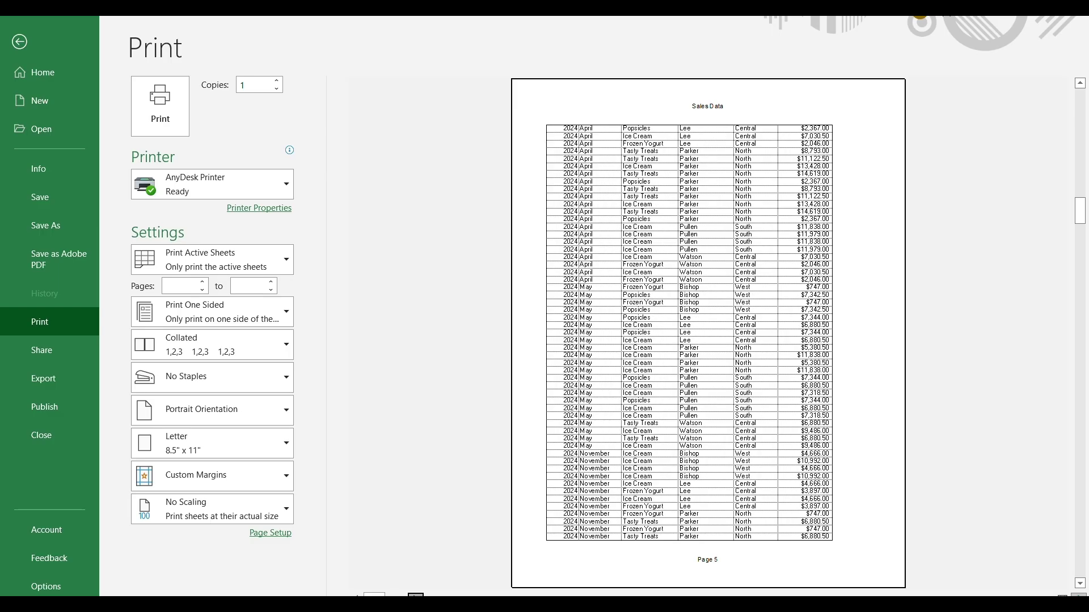
click(415, 594)
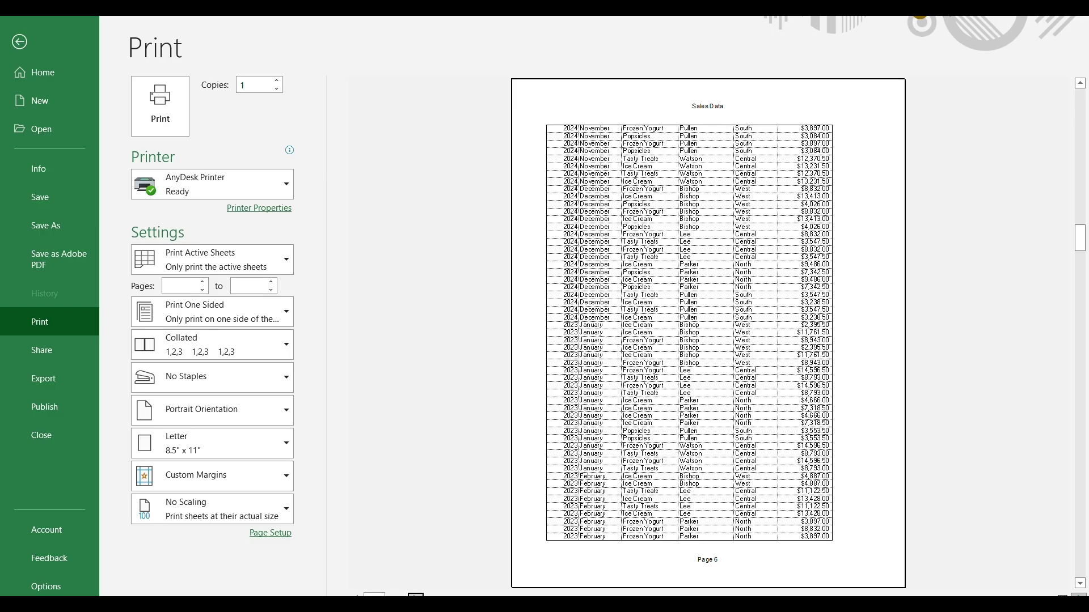
click(415, 595)
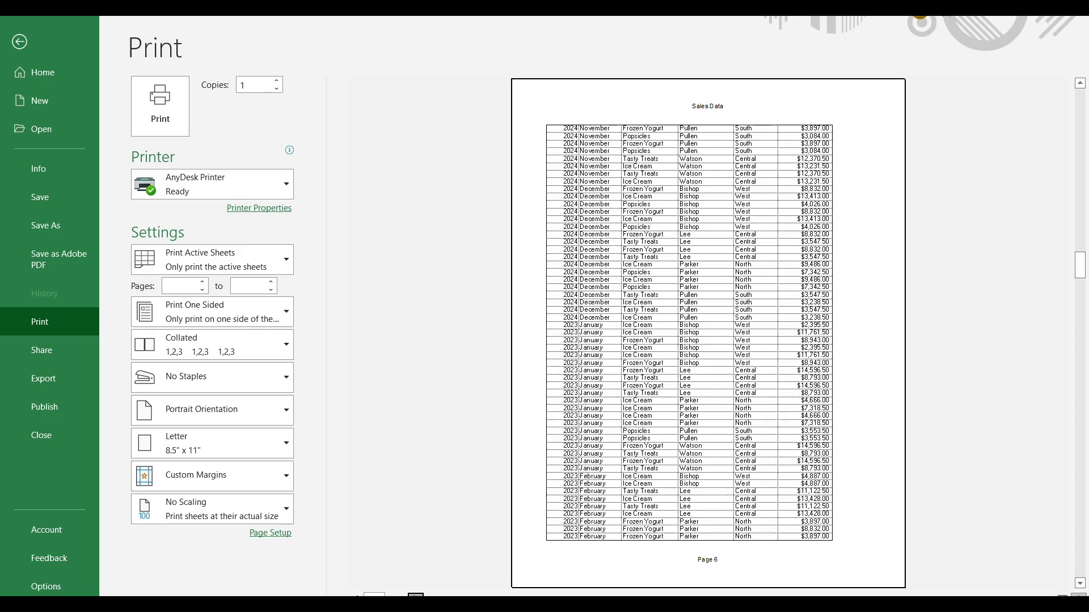
click(415, 595)
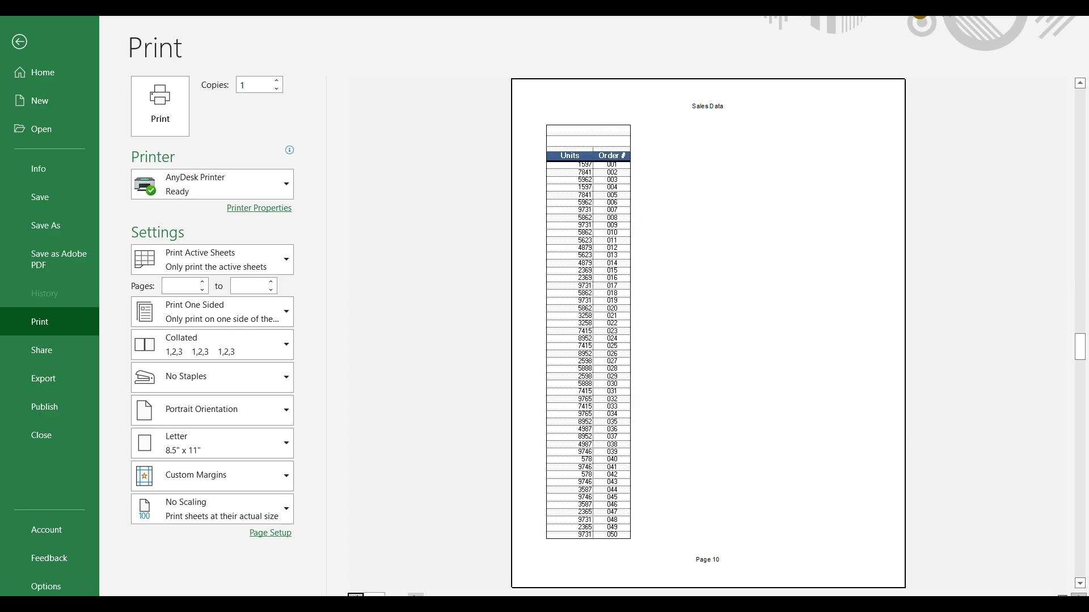
click(416, 595)
click(416, 595)
click(415, 595)
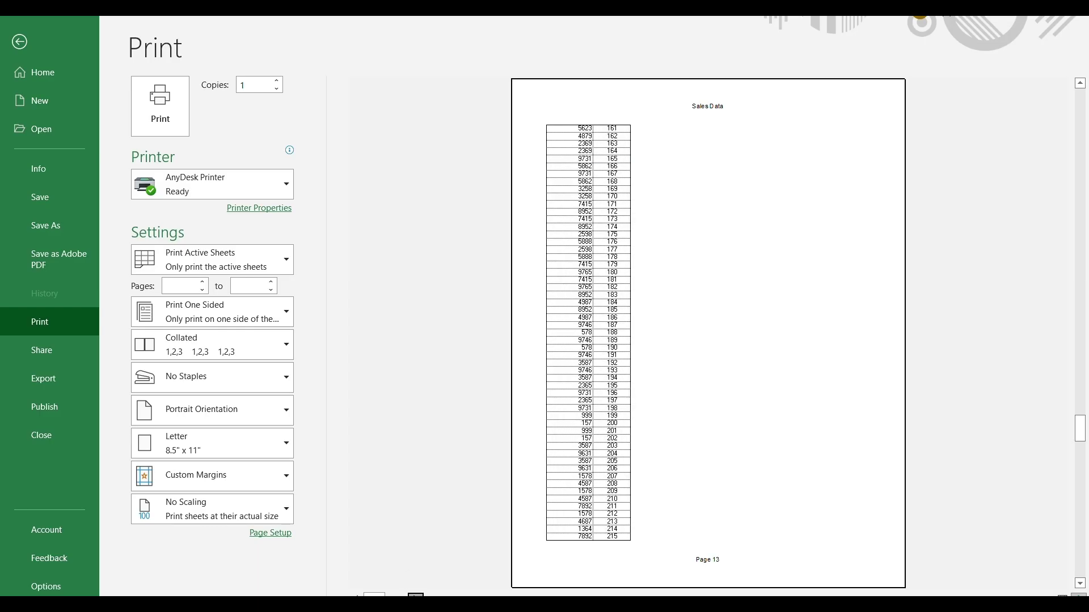
click(415, 595)
click(415, 594)
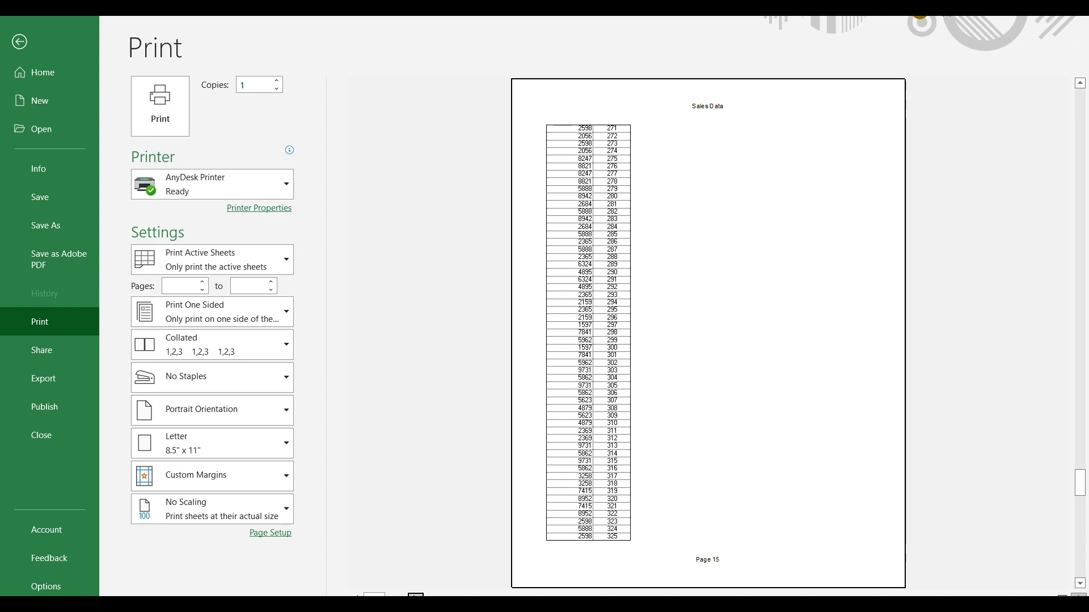
Compare the headings on pages 1 and 2 of the print preview and return to the worksheet
scroll(707, 333, up, 7)
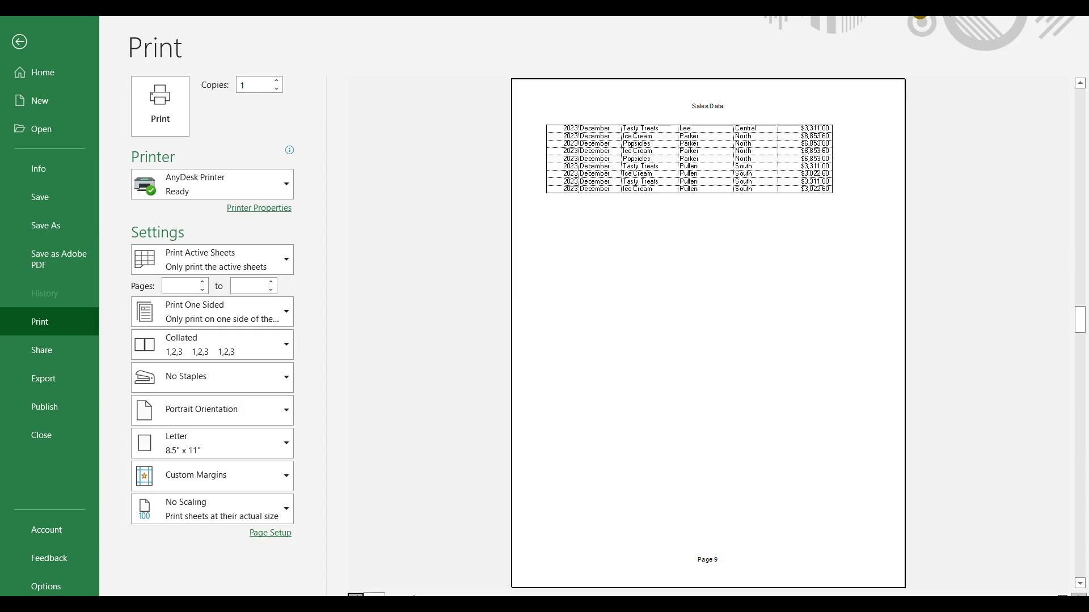
scroll(707, 334, up, 7)
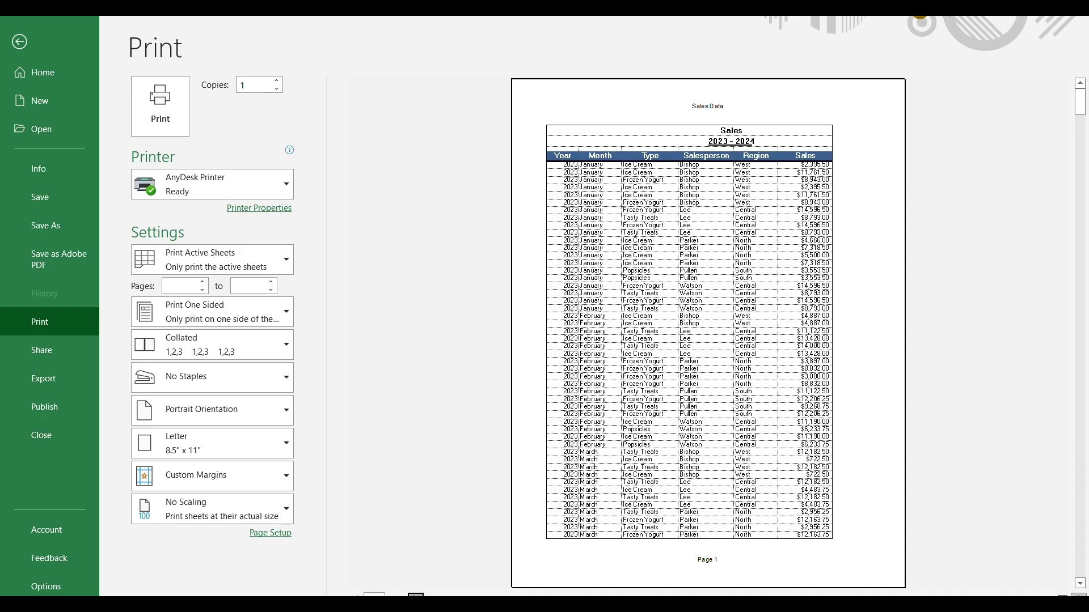
scroll(617, 121, down, 1)
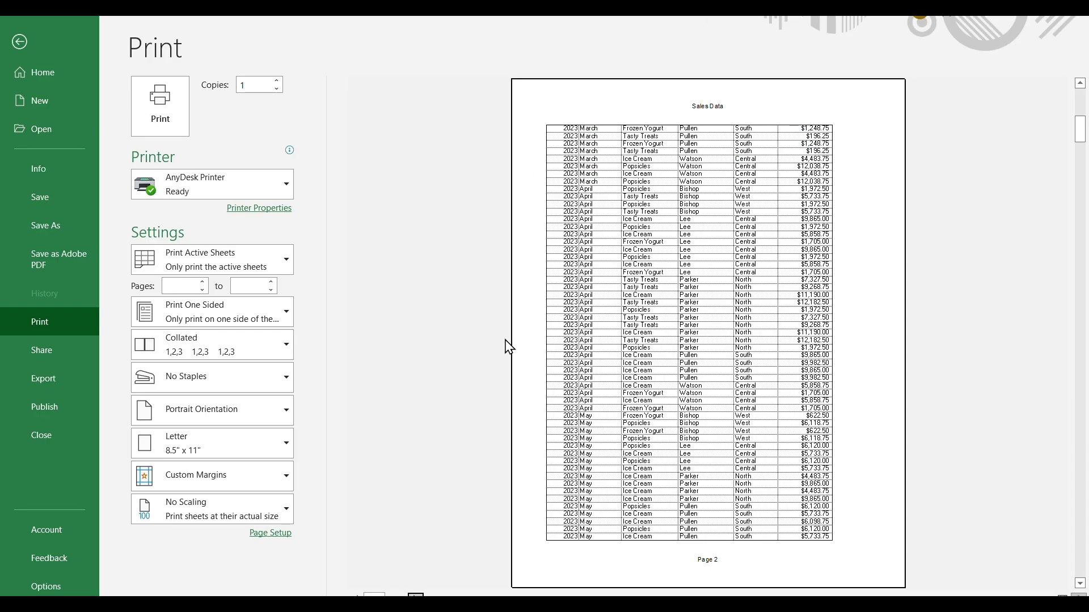
scroll(736, 72, up, 1)
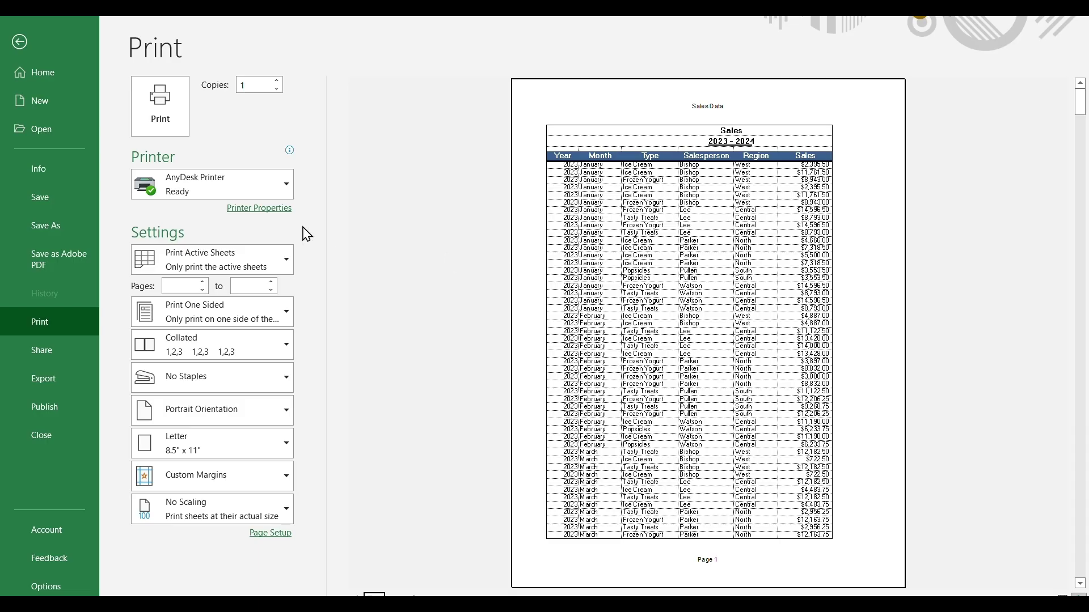
click(21, 42)
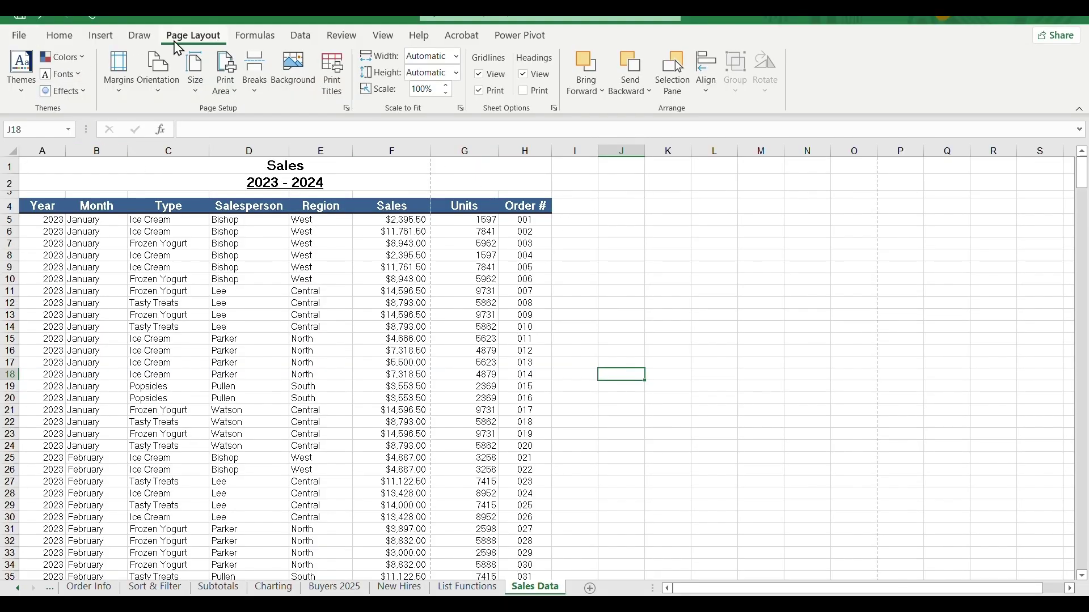
Set the column heading row, $4:$4, as the print title row to repeat at the top of every page
click(335, 73)
drag(268, 287, 632, 143)
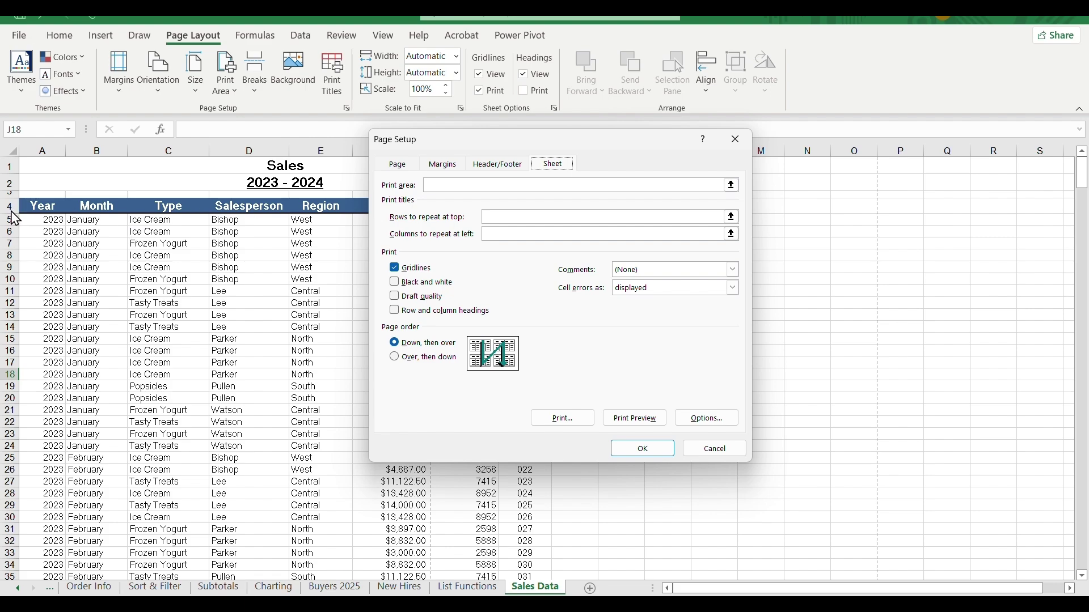
click(509, 216)
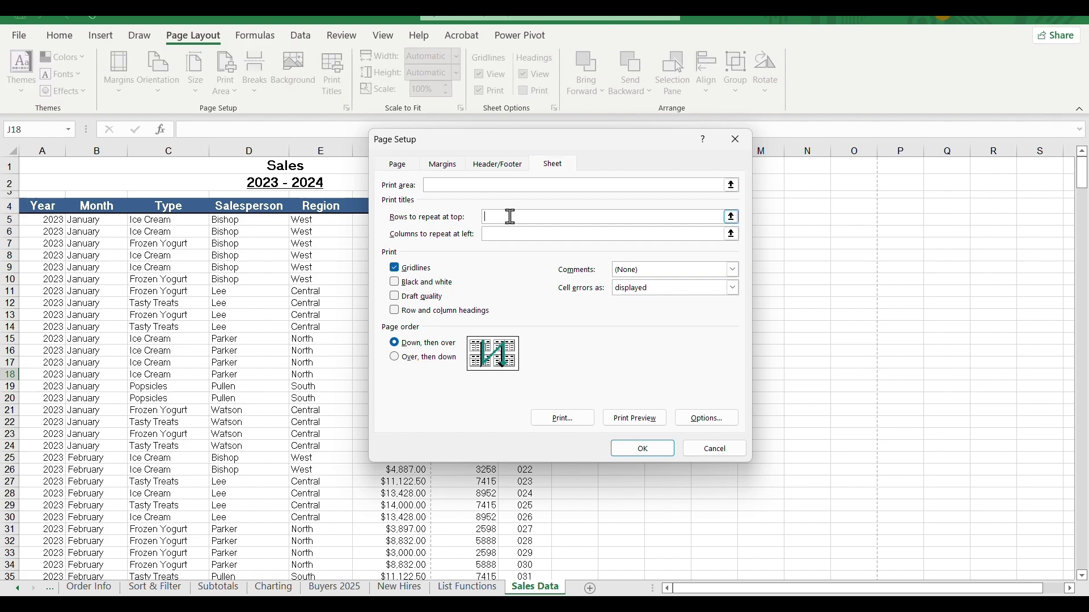
click(9, 205)
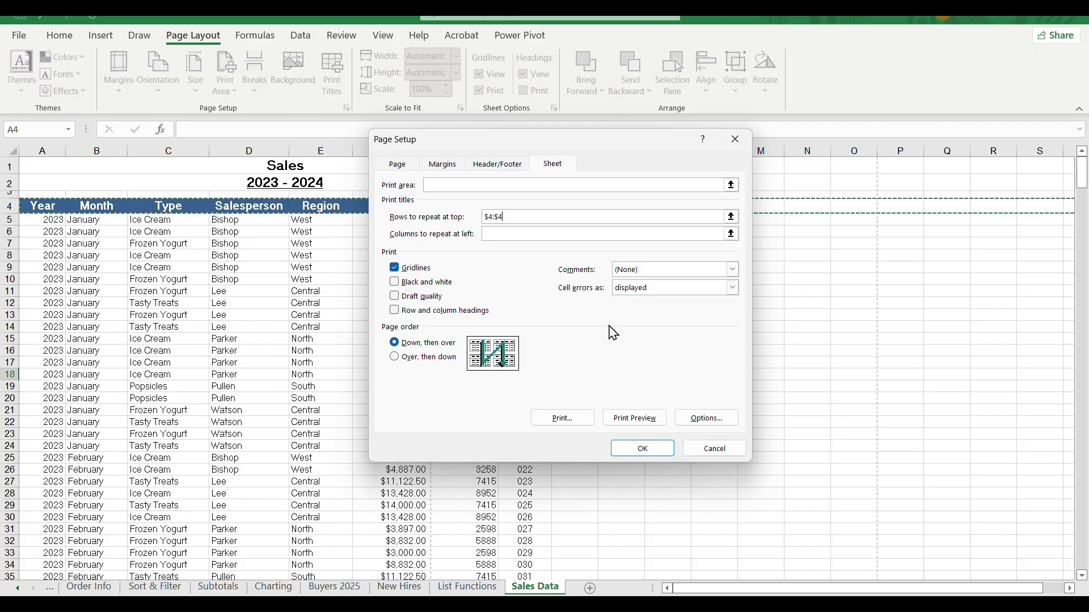
click(643, 447)
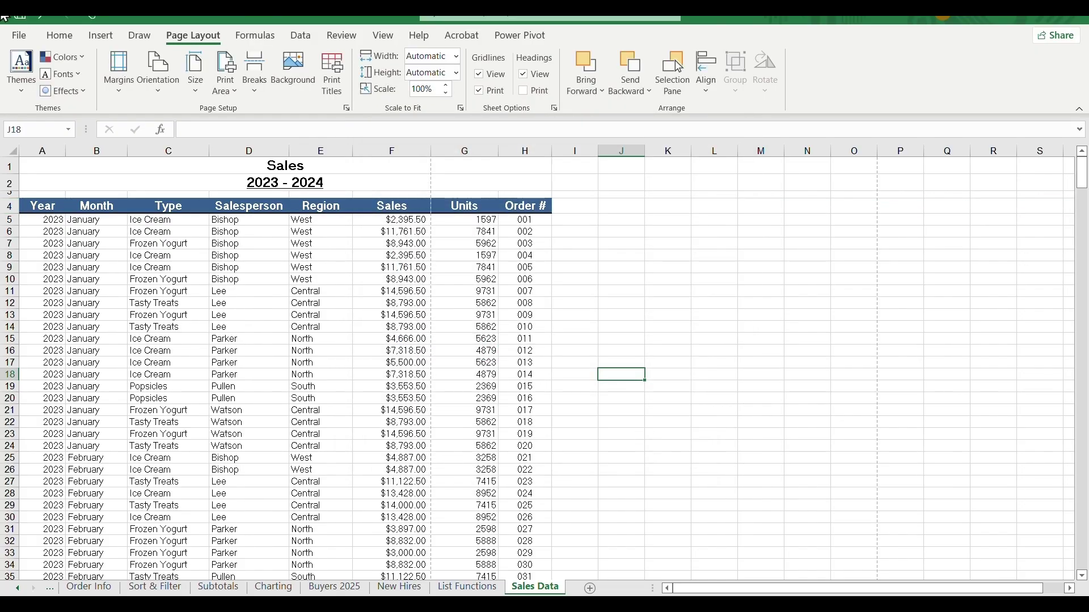
Check the headings on pages 1 to 7 of the print preview and return to the worksheet
click(12, 33)
click(39, 322)
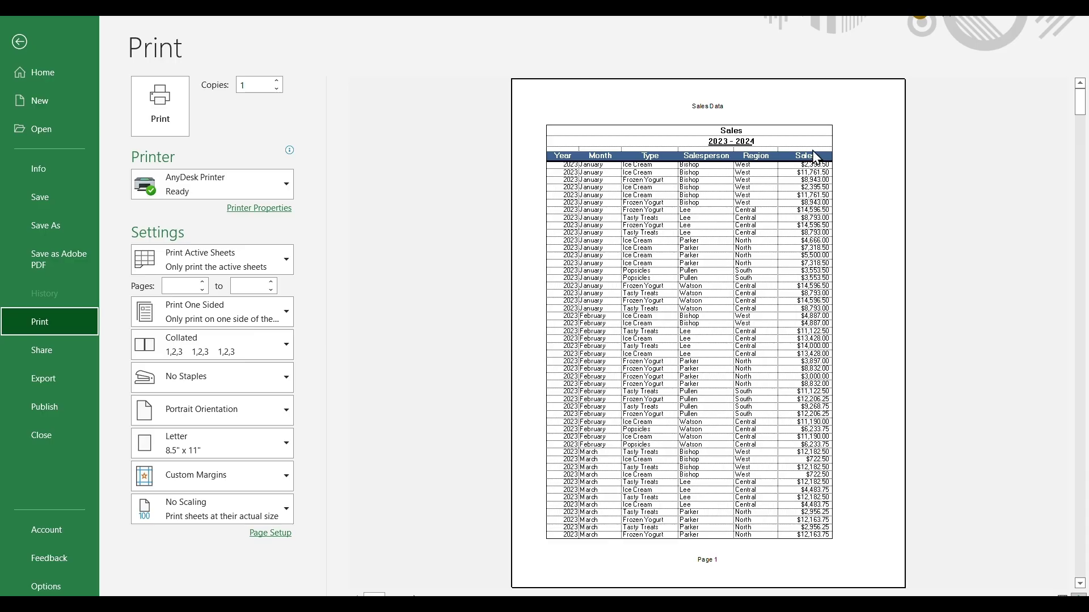
click(416, 596)
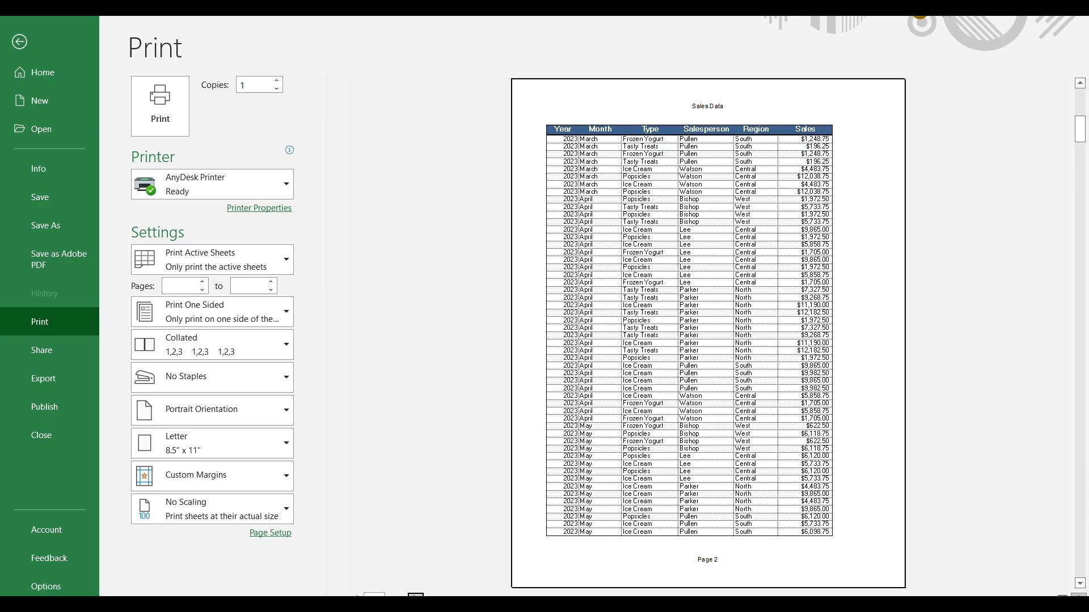
click(416, 596)
click(415, 595)
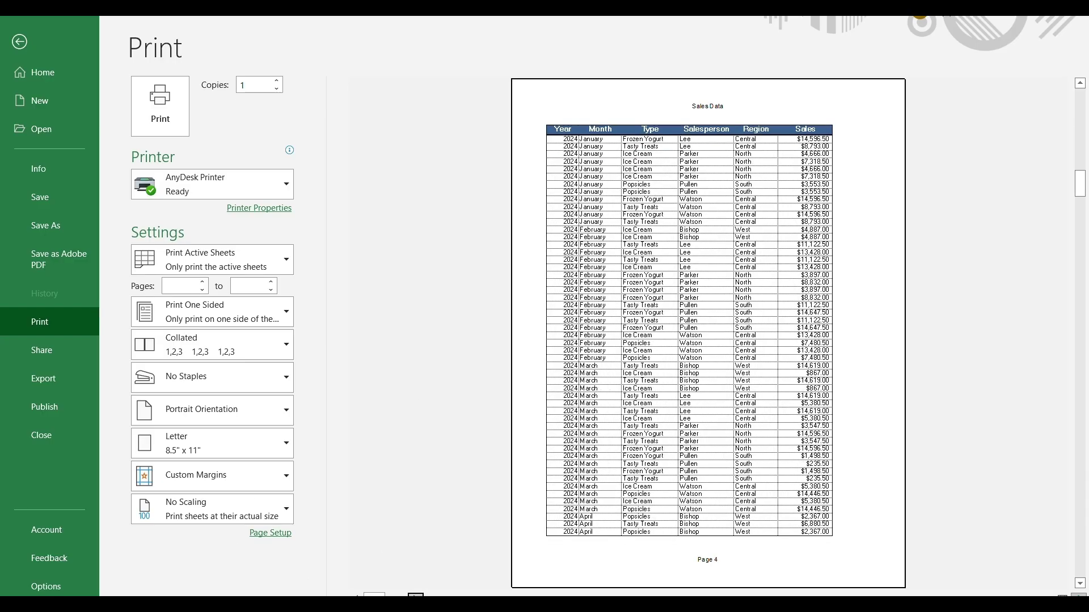
click(416, 595)
click(416, 595)
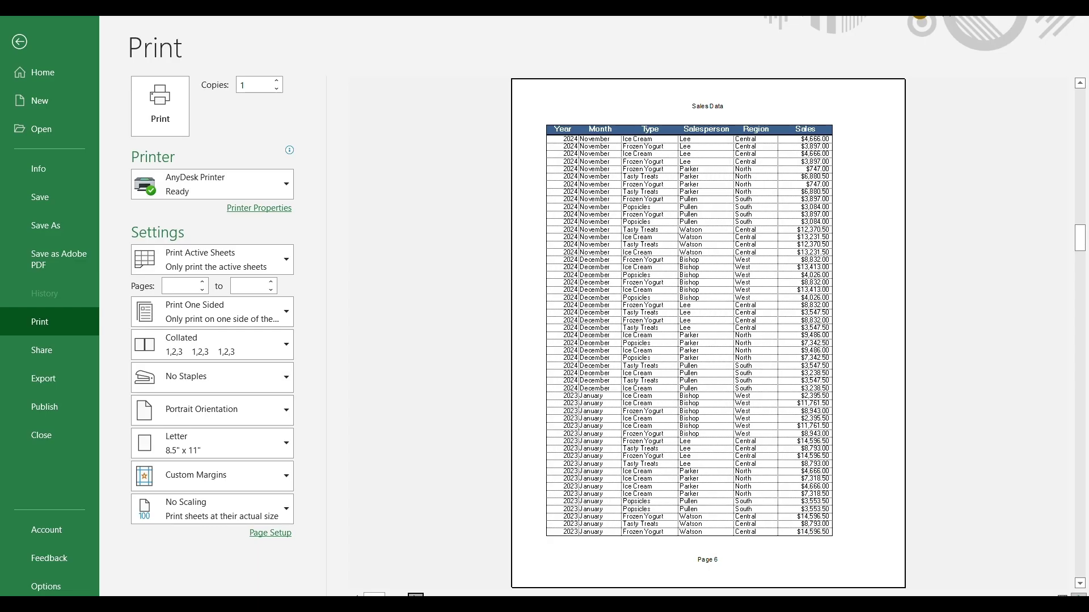
click(416, 595)
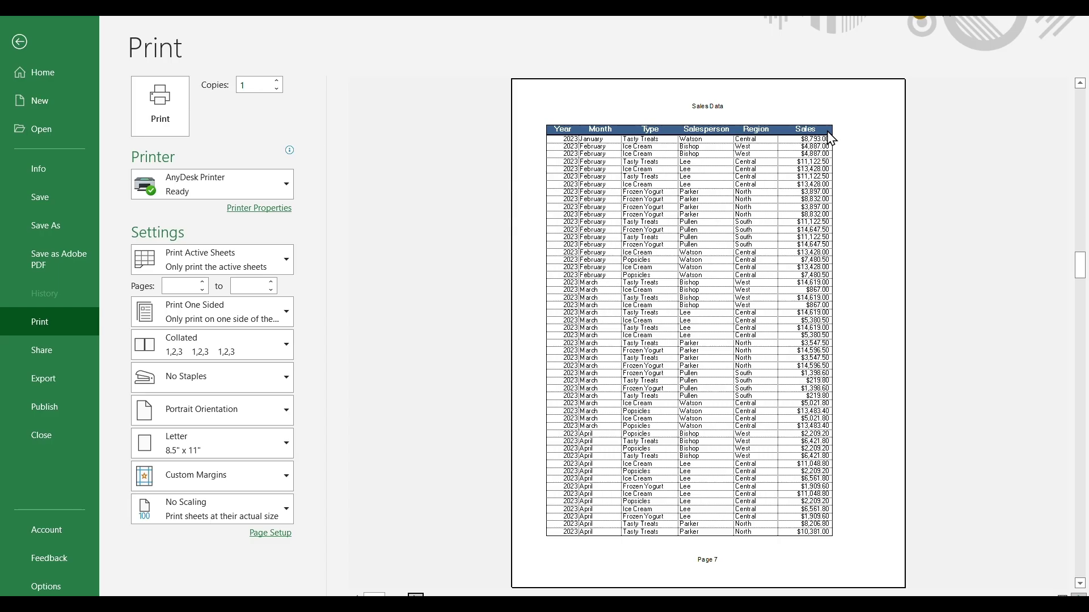
click(19, 44)
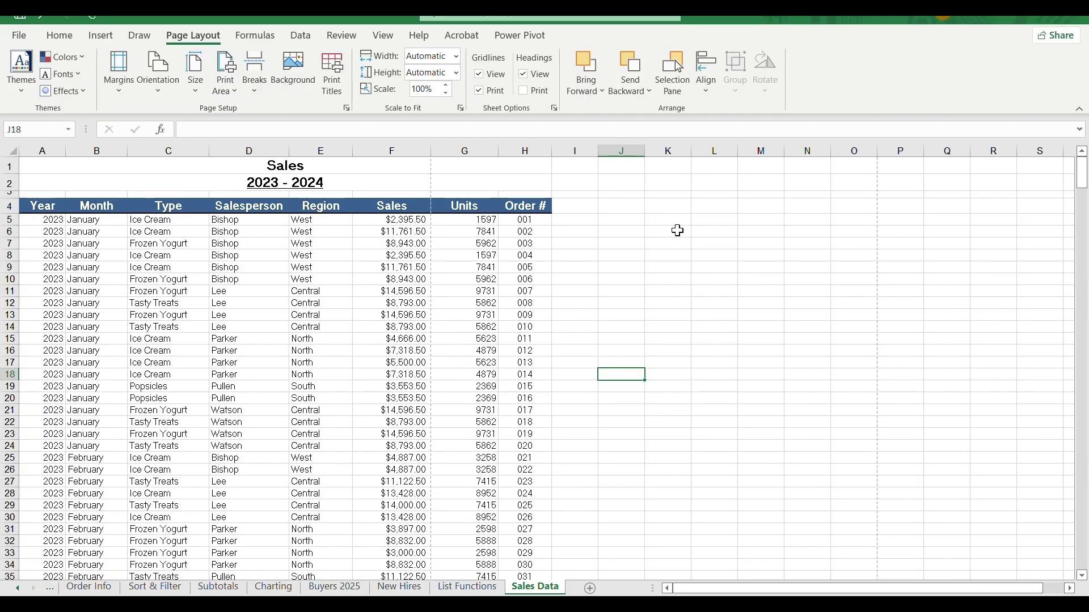
Show the sheet in Page Break Preview and review where the page breaks fall on the first pages
click(379, 36)
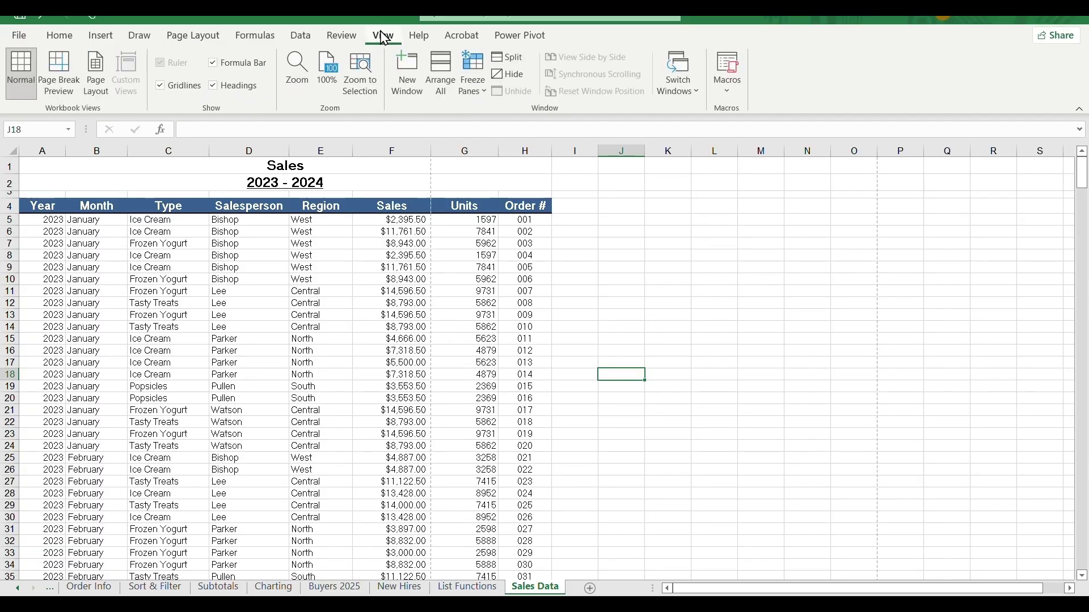
click(59, 68)
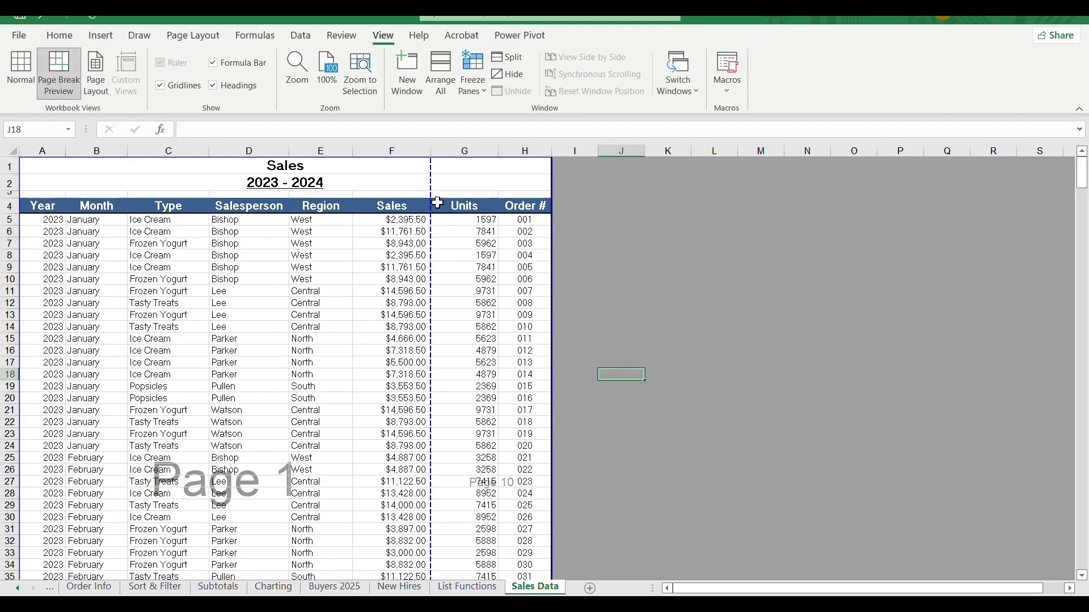
scroll(301, 431, down, 3)
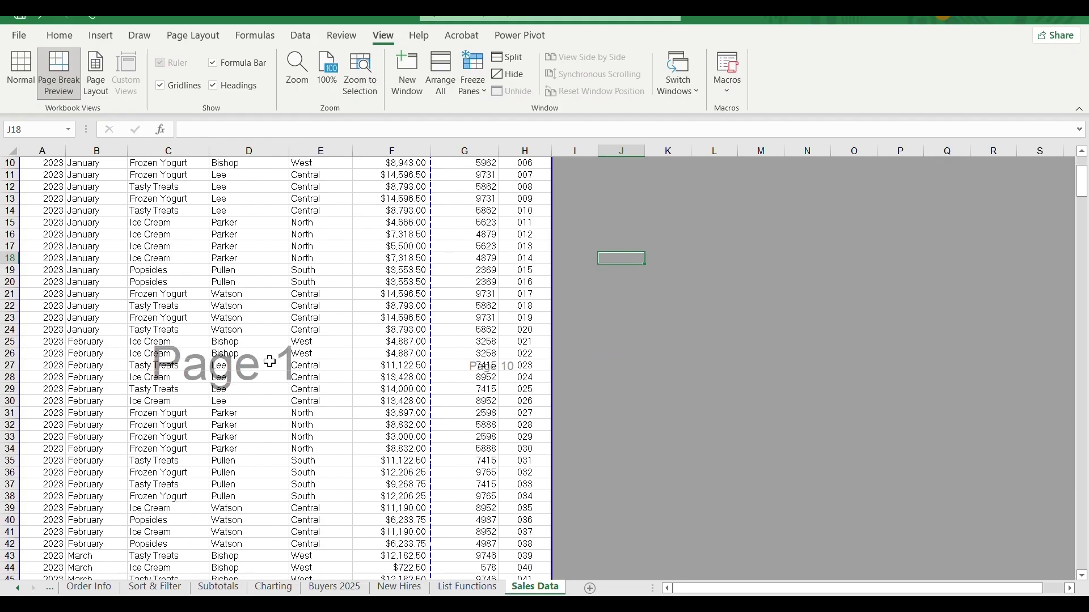
scroll(270, 361, up, 3)
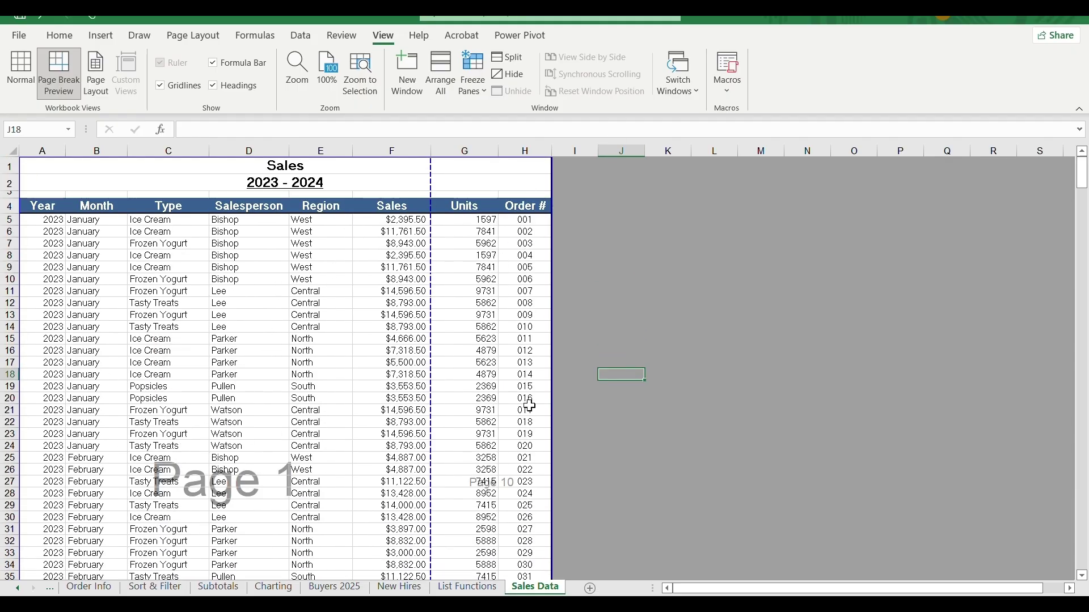
scroll(211, 478, down, 7)
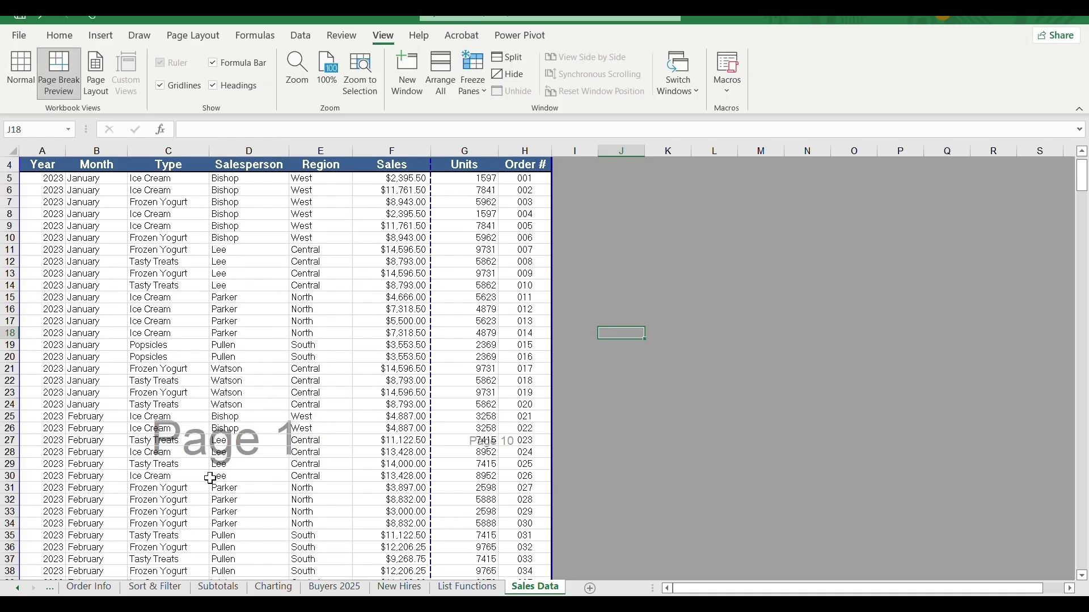
scroll(211, 476, down, 11)
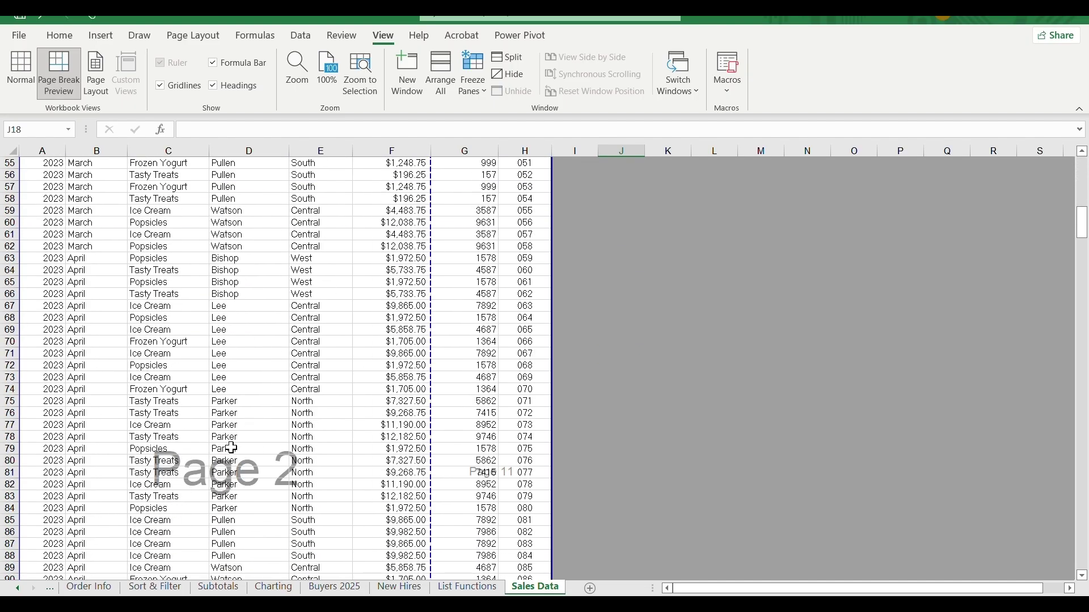
Examine where the horizontal page breaks fall and how the pages are numbered on the first three pages of the sales list
scroll(233, 434, down, 15)
scroll(233, 434, down, 3)
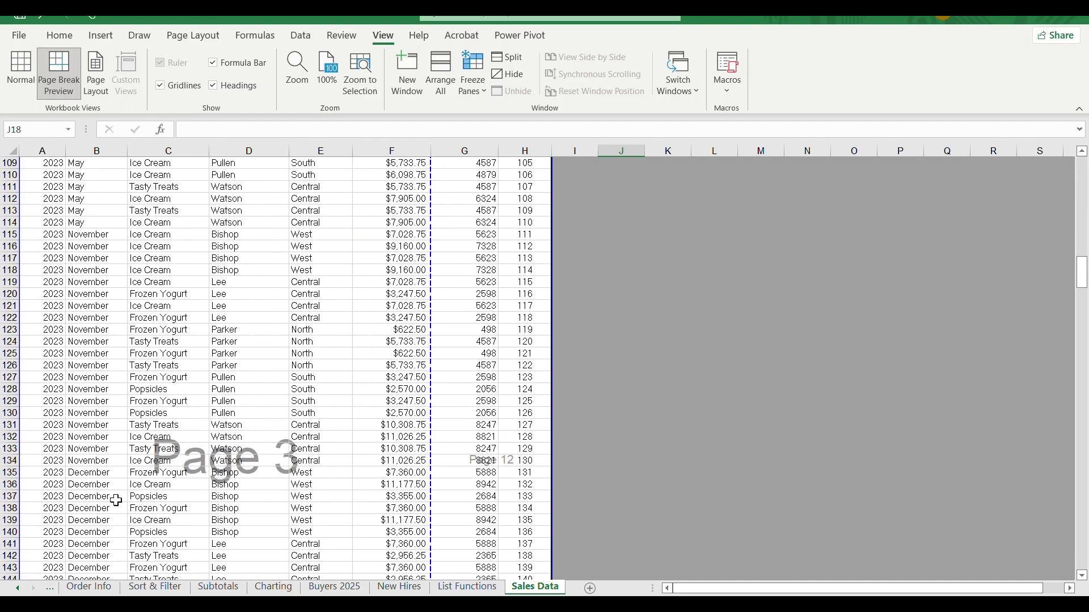
scroll(209, 421, down, 16)
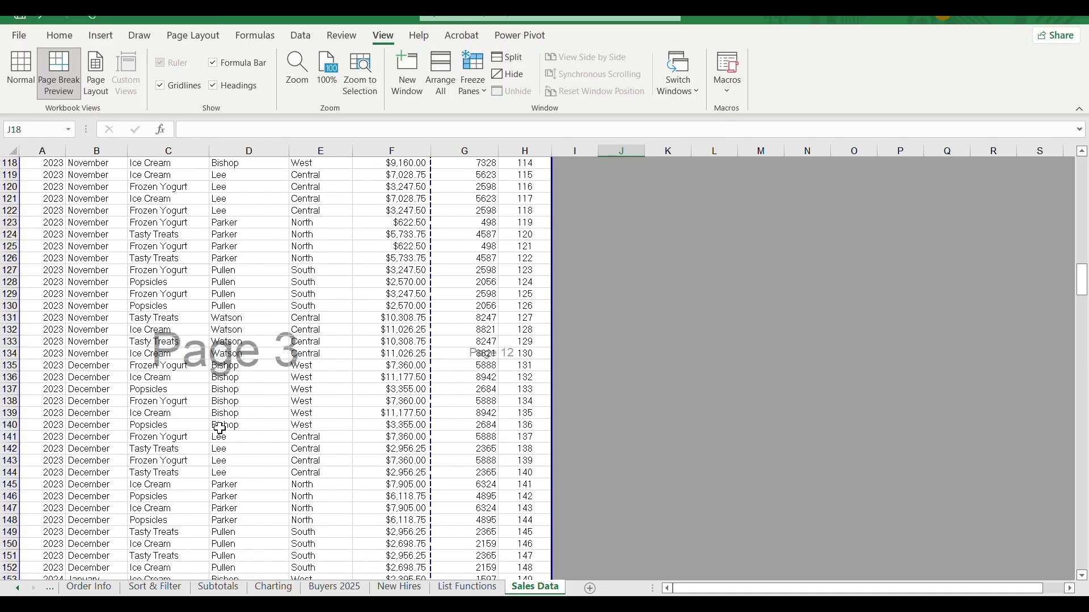
drag(1082, 290, 1082, 434)
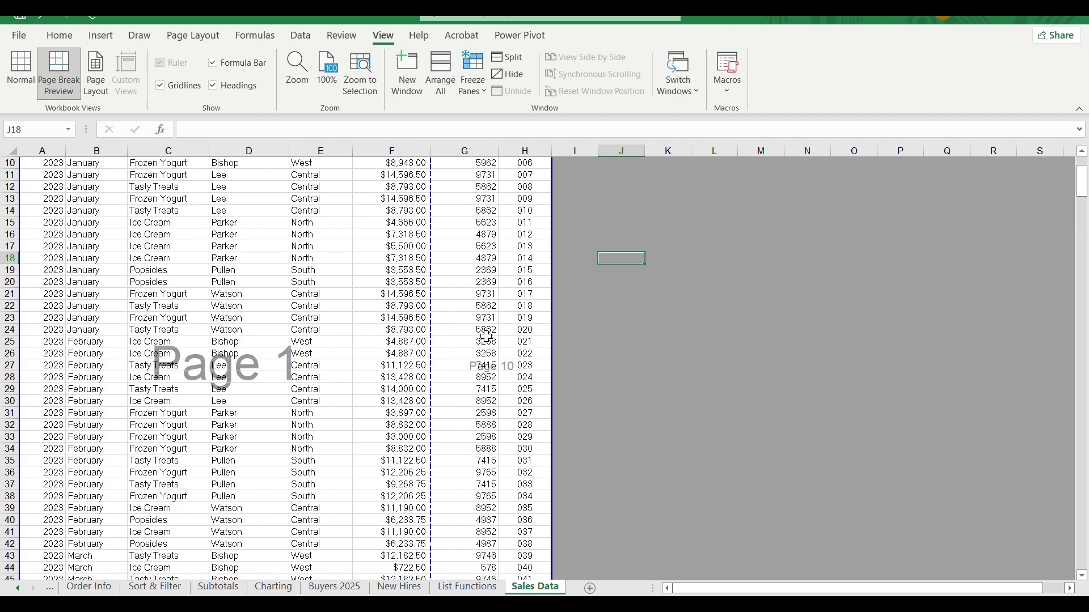
scroll(517, 352, down, 1)
scroll(517, 353, down, 20)
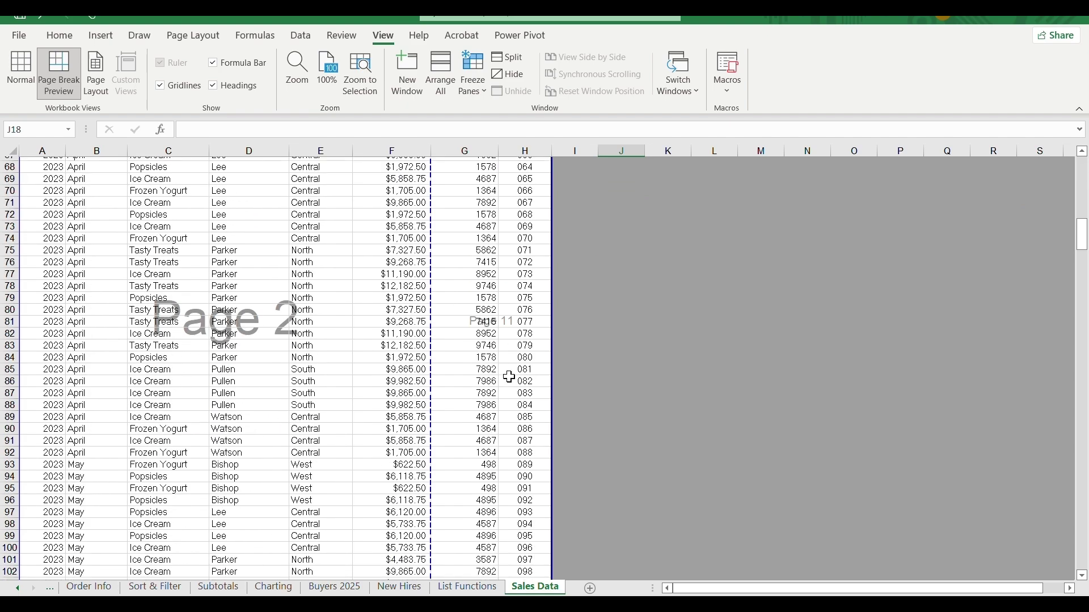
scroll(192, 346, up, 4)
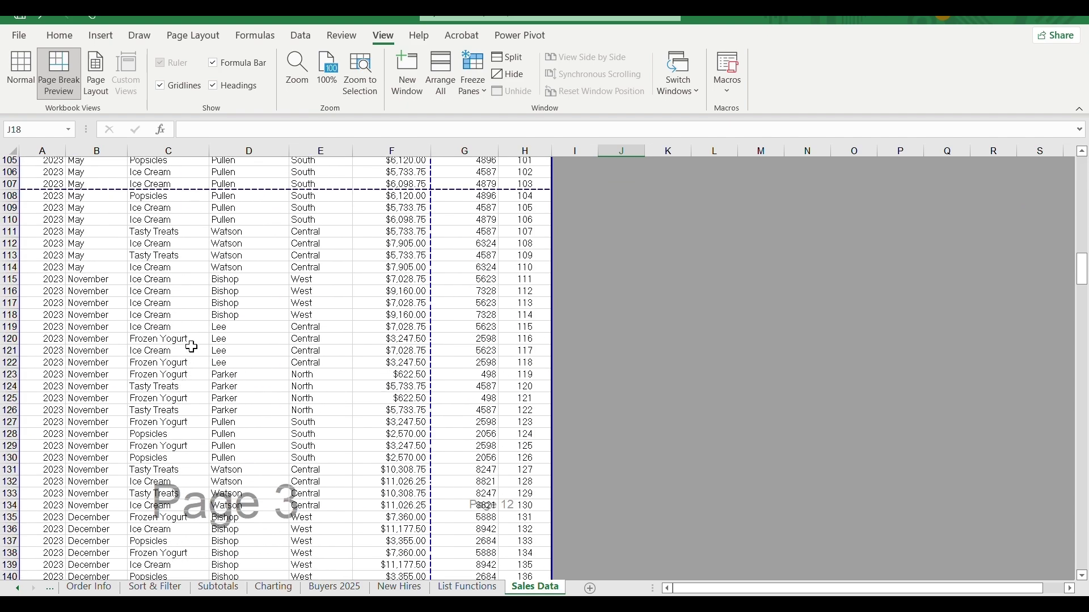
scroll(201, 345, up, 5)
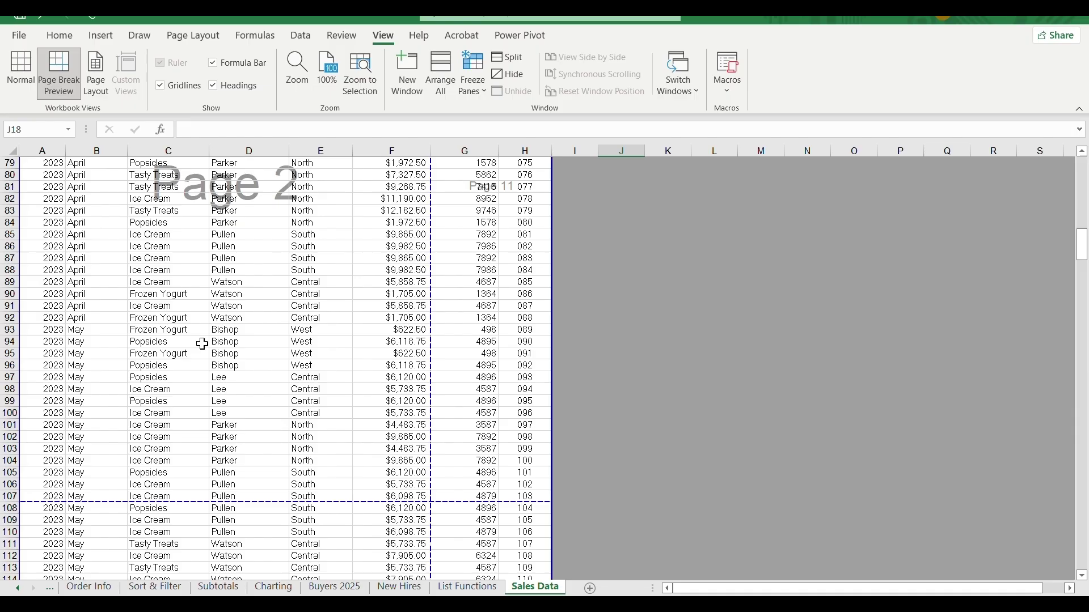
scroll(203, 344, up, 1)
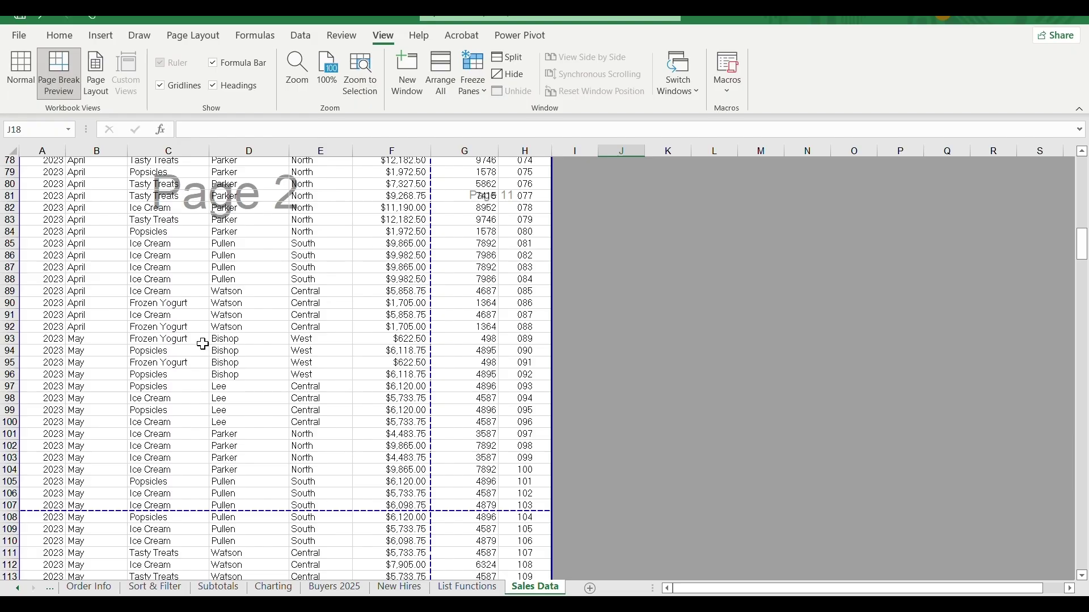
scroll(203, 344, up, 19)
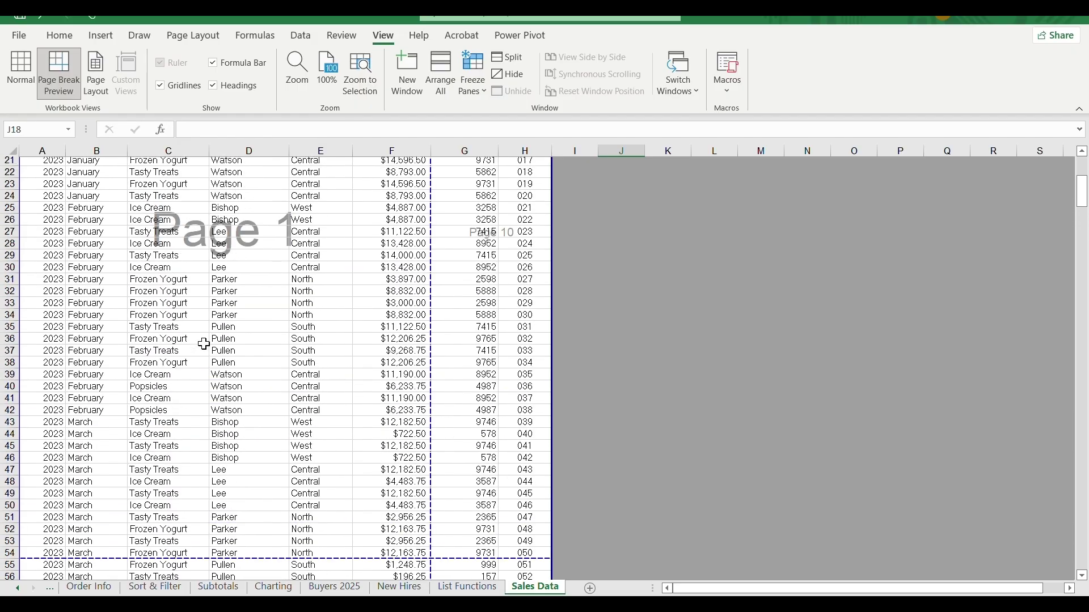
scroll(203, 344, up, 4)
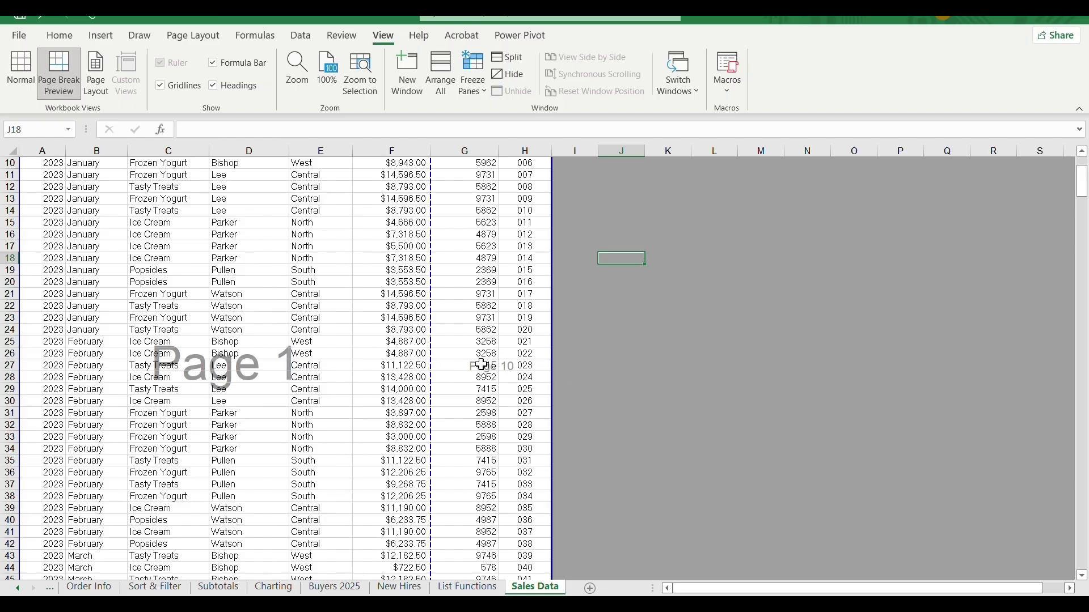
Compare the page numbers of the Year to Sales columns with those of the Units and Order # columns
scroll(481, 365, down, 9)
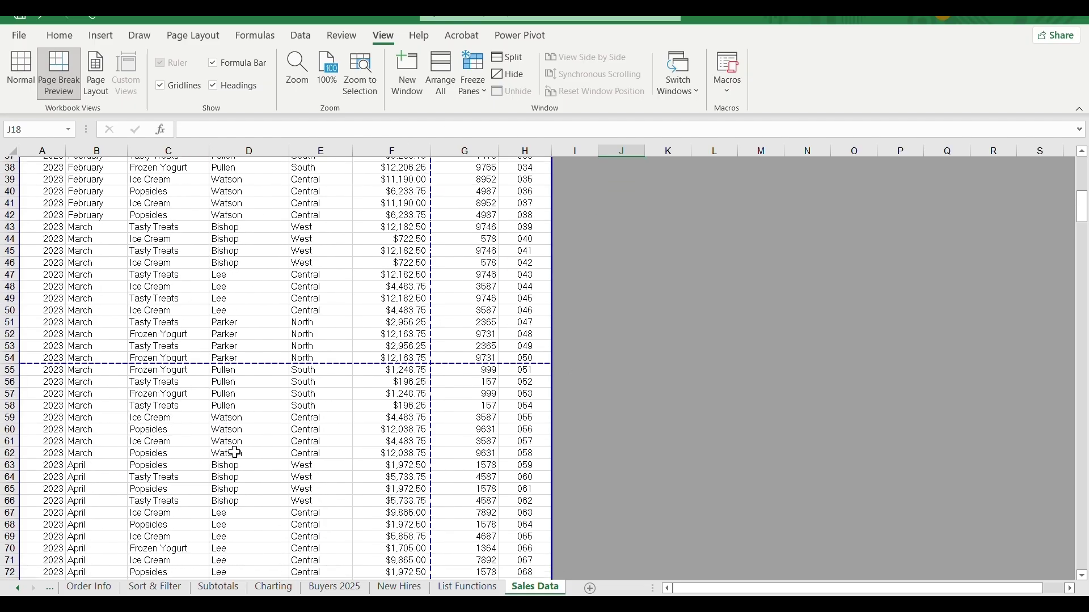
scroll(235, 453, down, 6)
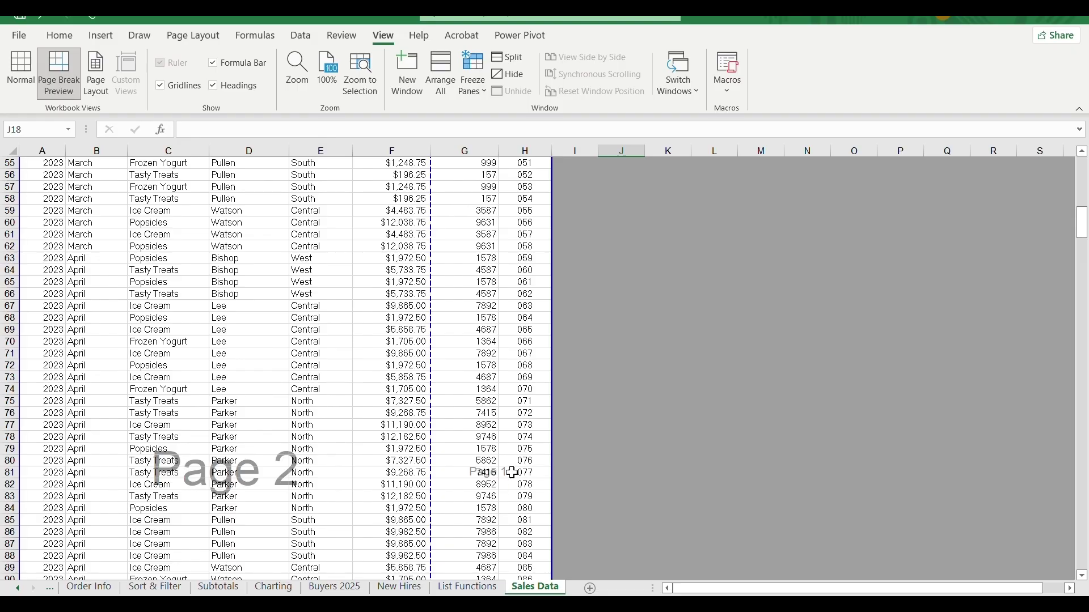
scroll(512, 473, up, 13)
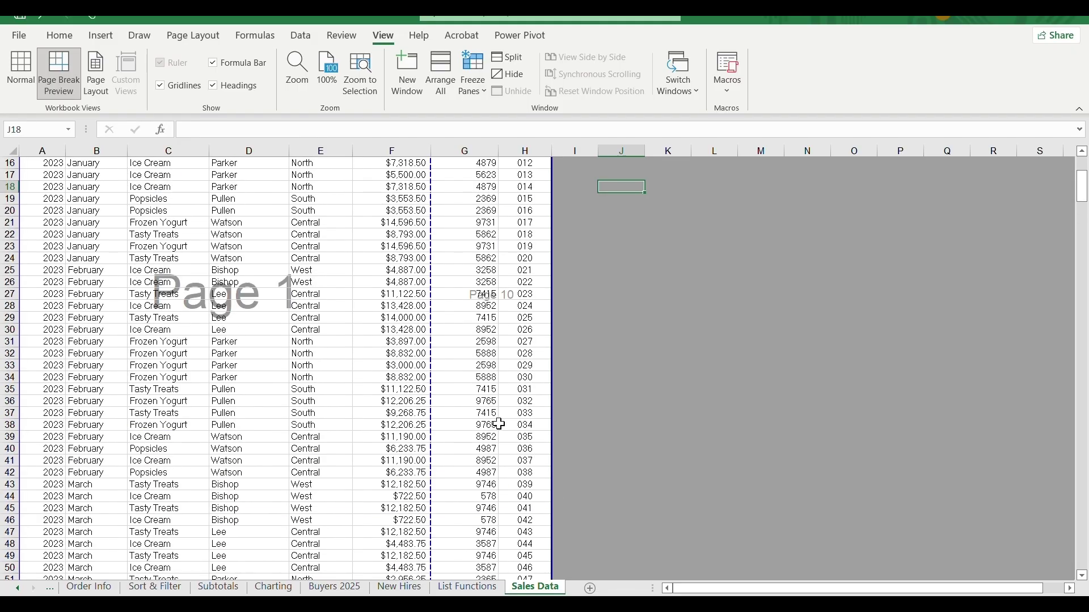
scroll(313, 467, down, 3)
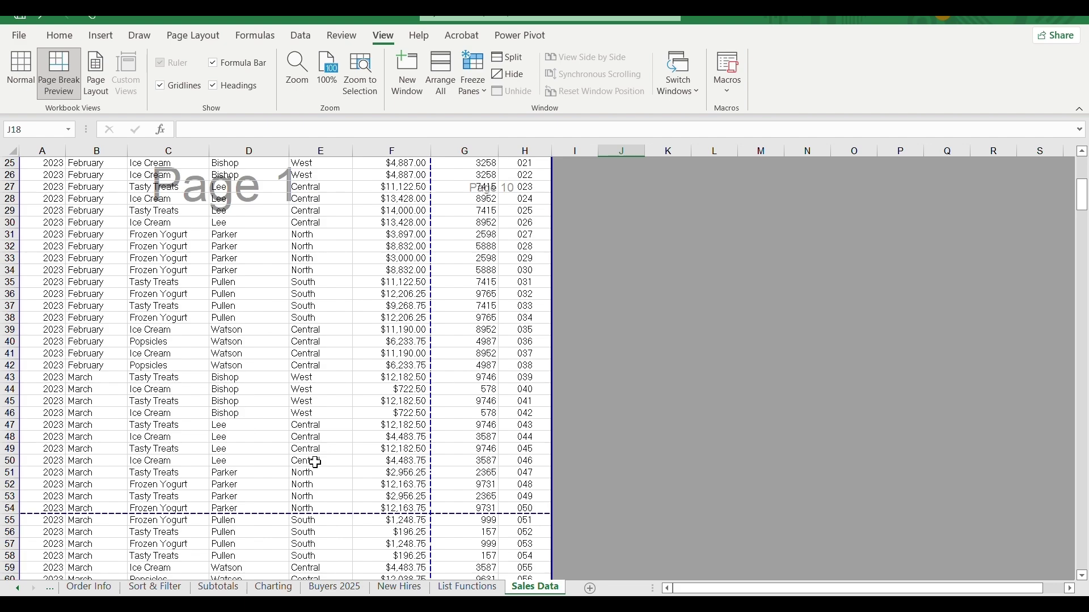
scroll(328, 453, up, 3)
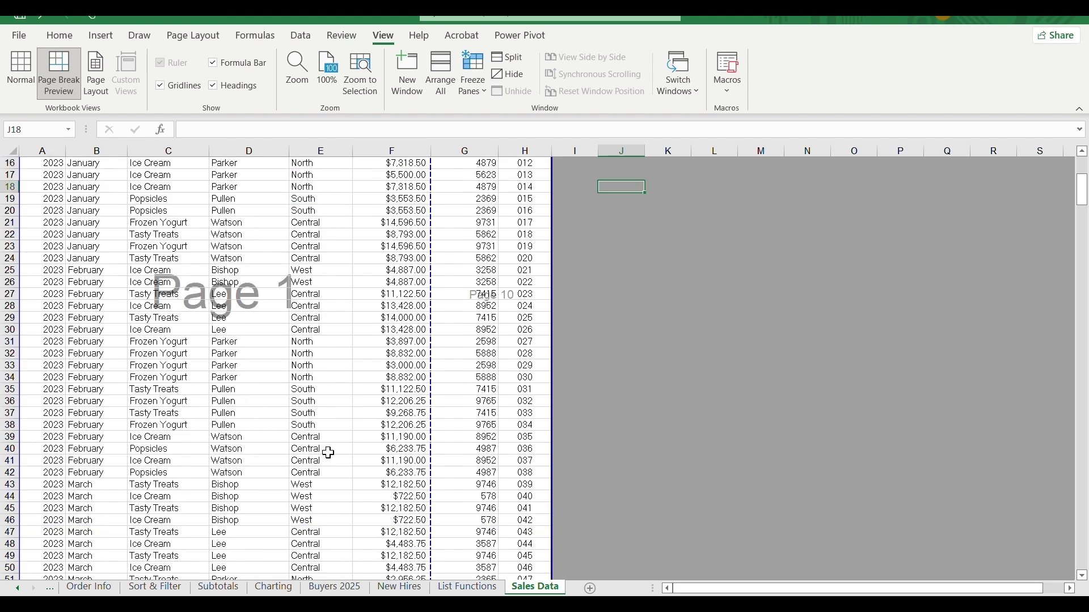
scroll(333, 439, up, 5)
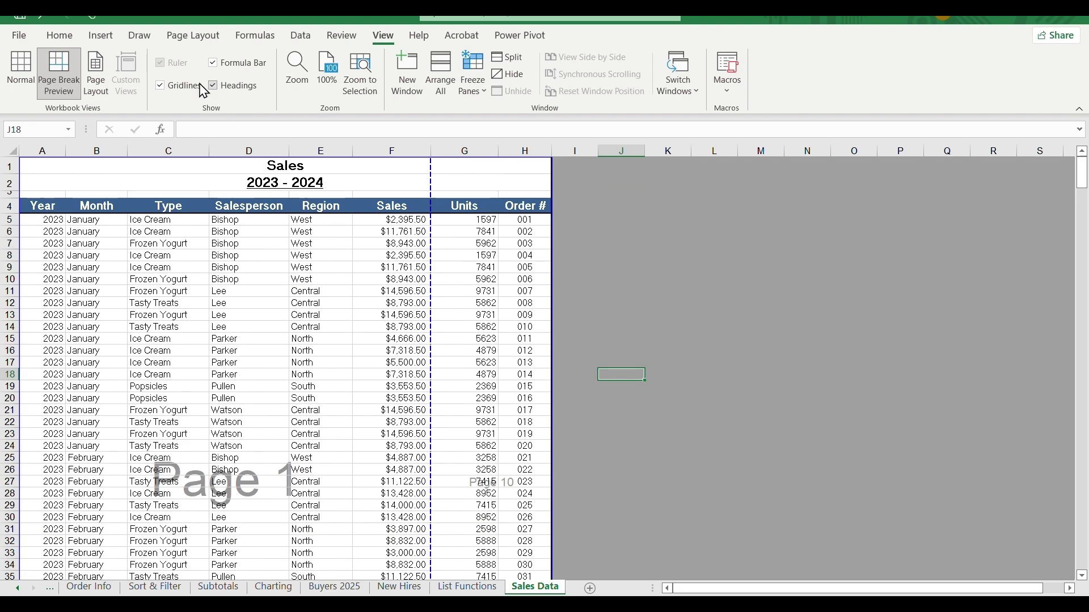
Set the page order of the Sales Data sheet to Over, then down in the Page Setup options
click(205, 35)
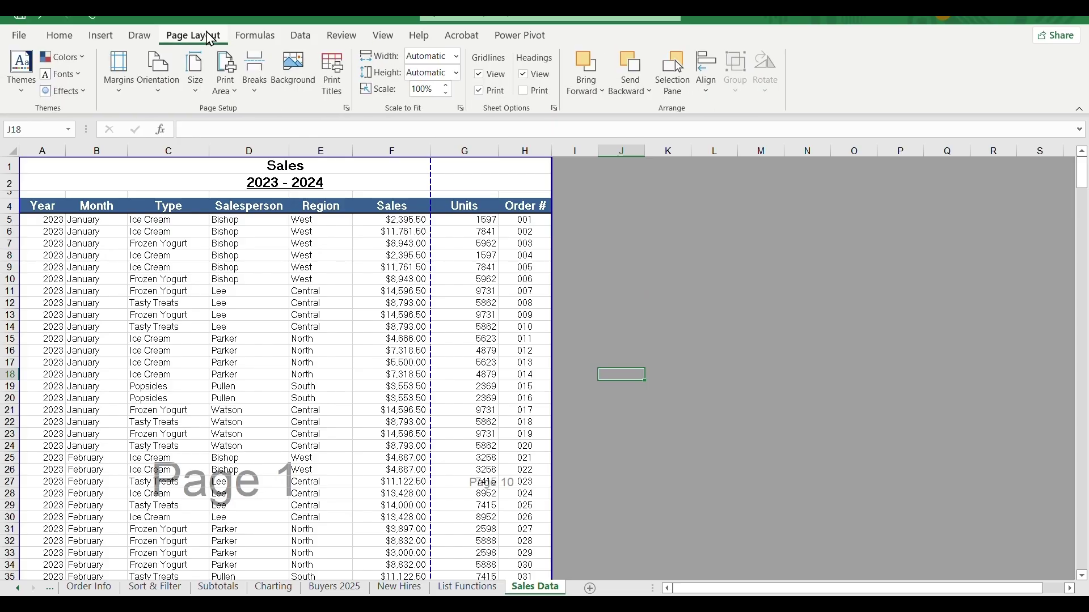
click(327, 80)
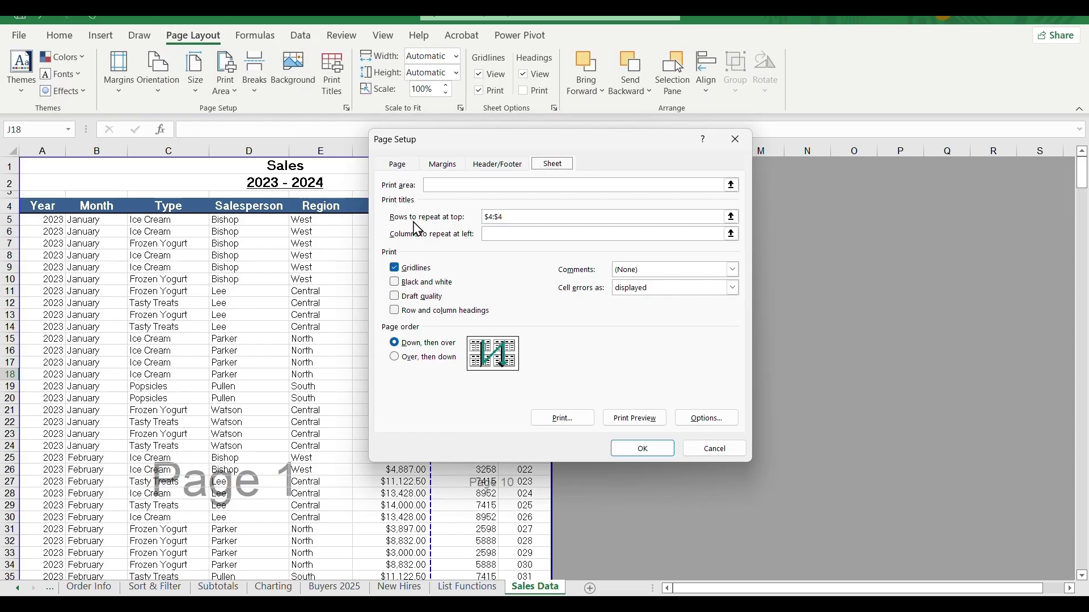
click(503, 217)
click(395, 358)
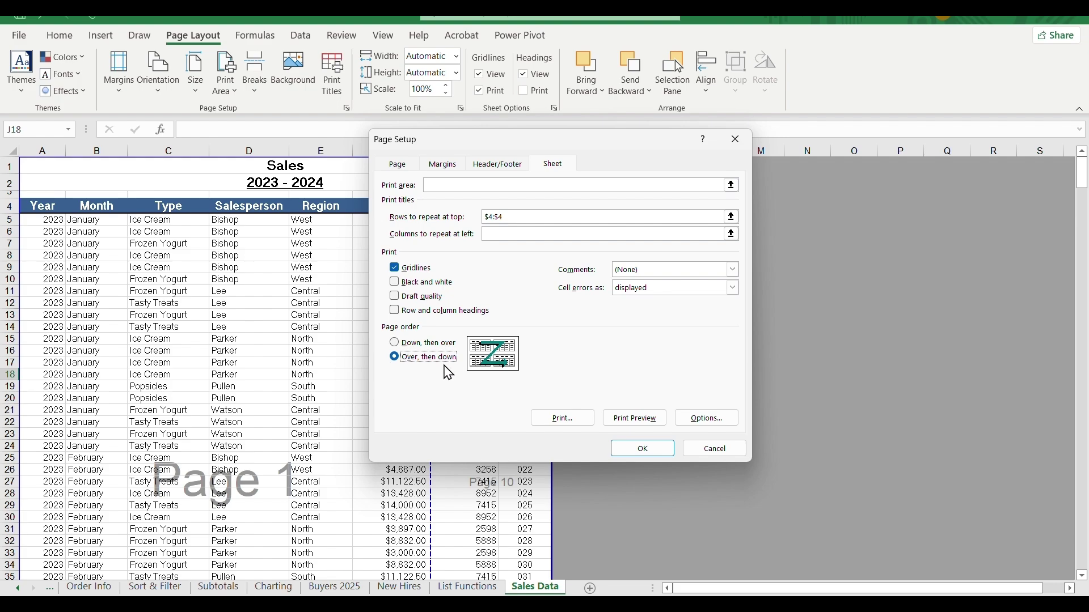
click(644, 450)
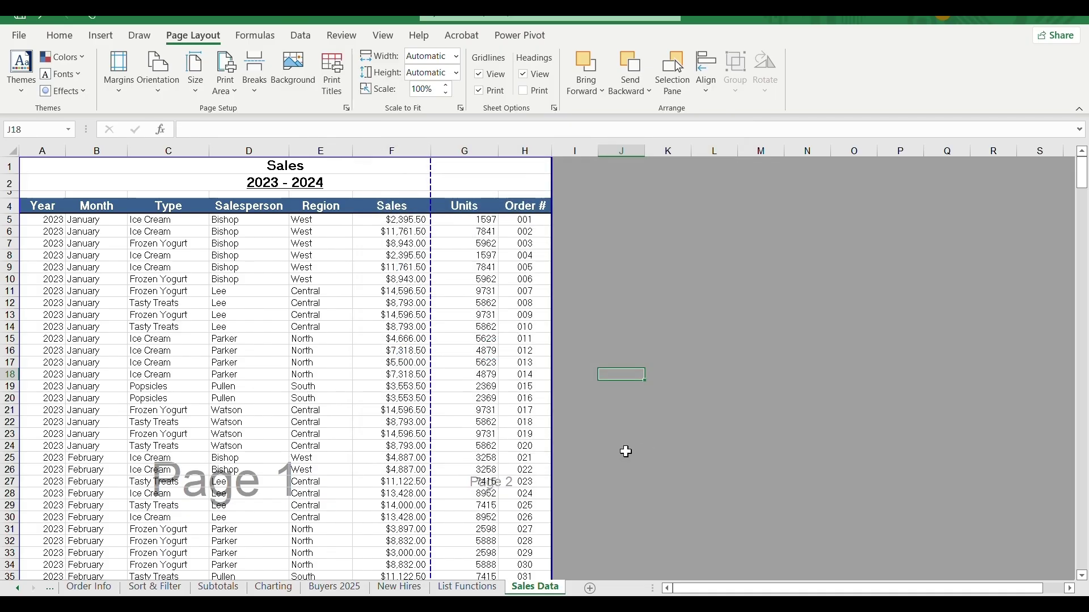
Review the page numbering across the first pages of the sheet in Page Break Preview
scroll(498, 449, down, 4)
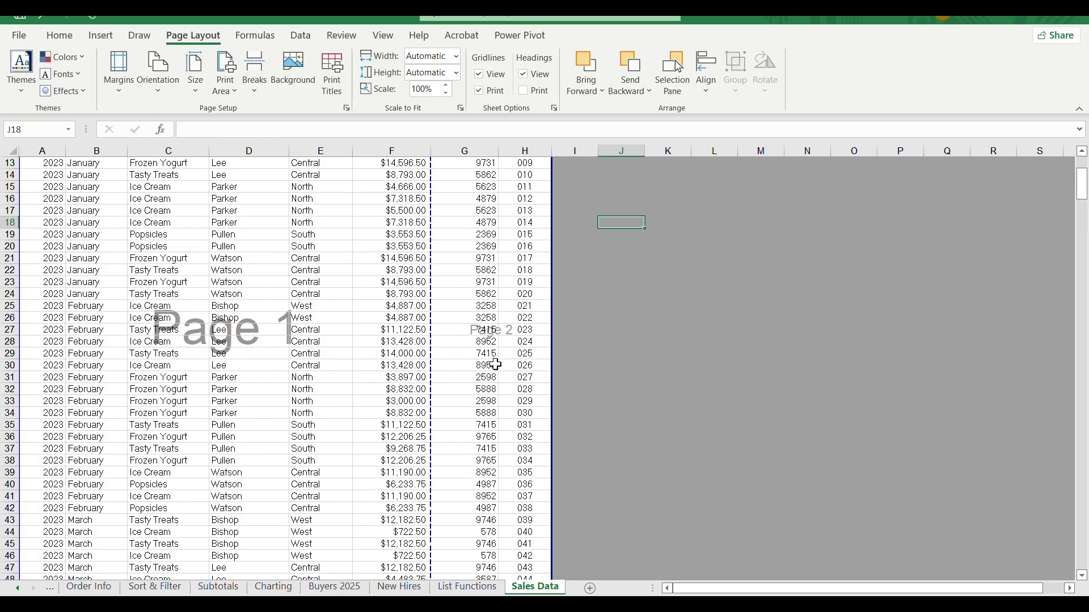
scroll(496, 364, down, 7)
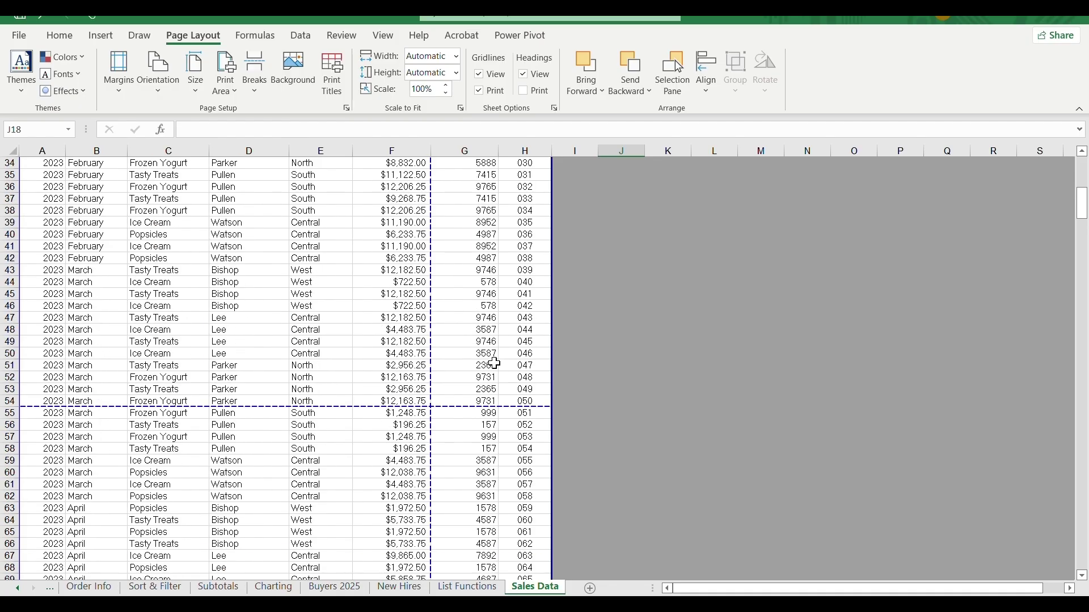
scroll(491, 362, down, 6)
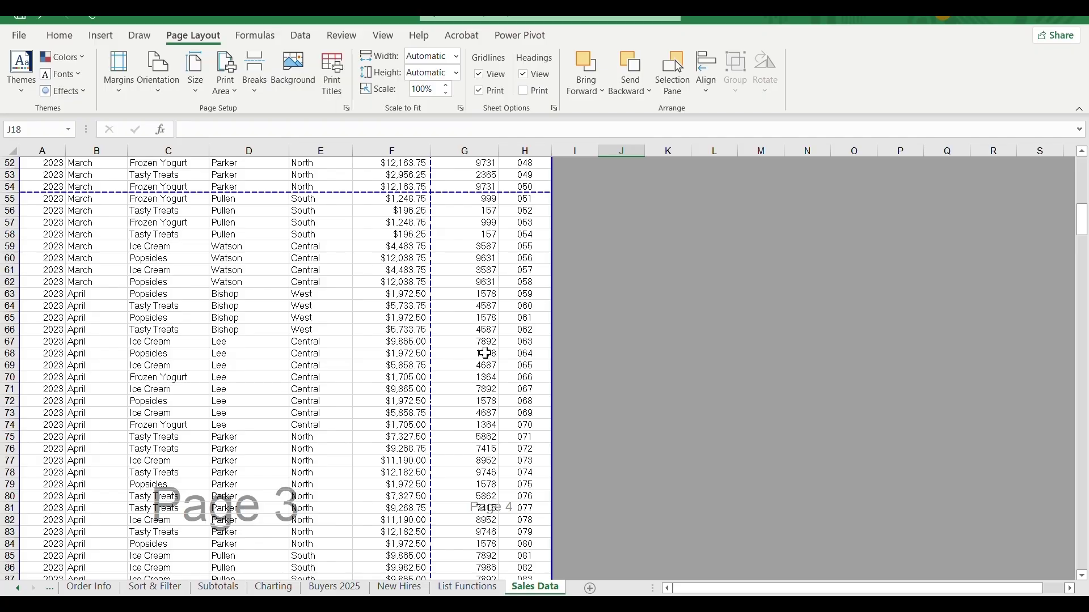
Check the page order on pages 1 to 6 of the print preview and return to the worksheet
click(19, 36)
click(44, 321)
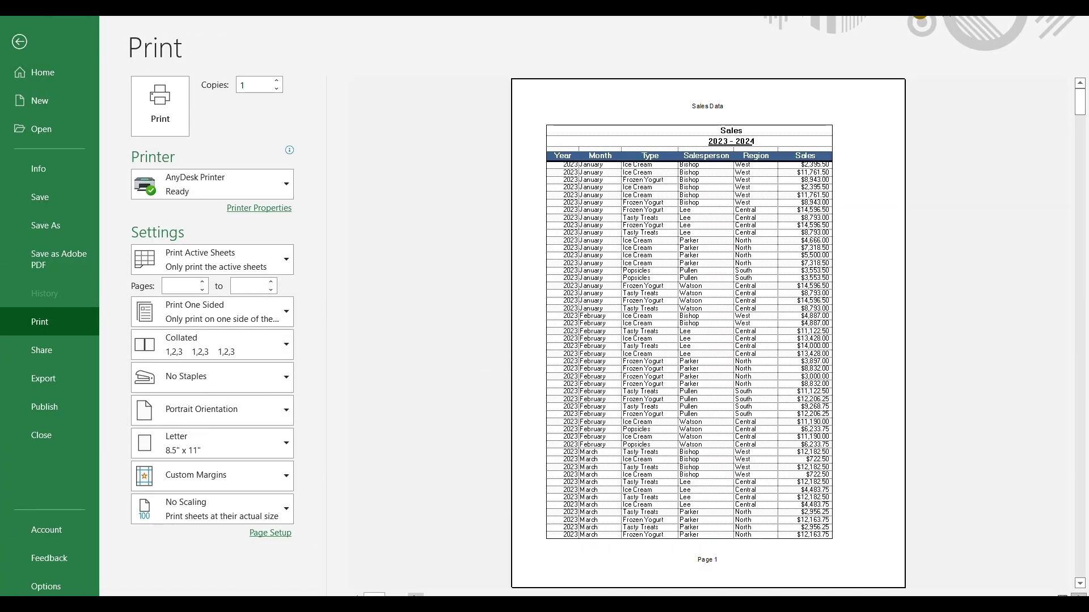
click(415, 594)
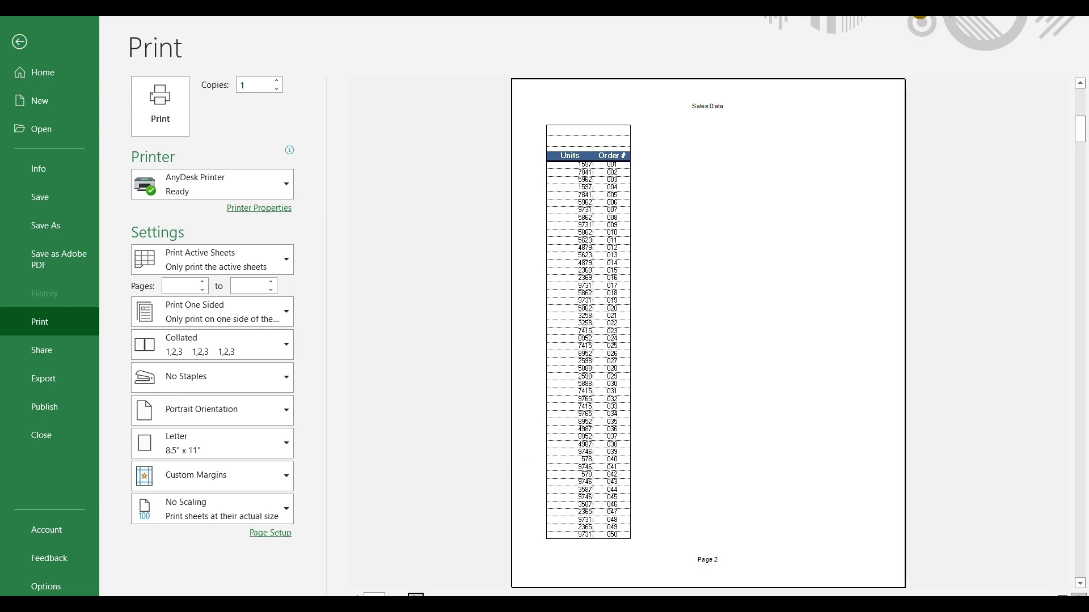
scroll(708, 333, down, 1)
click(415, 594)
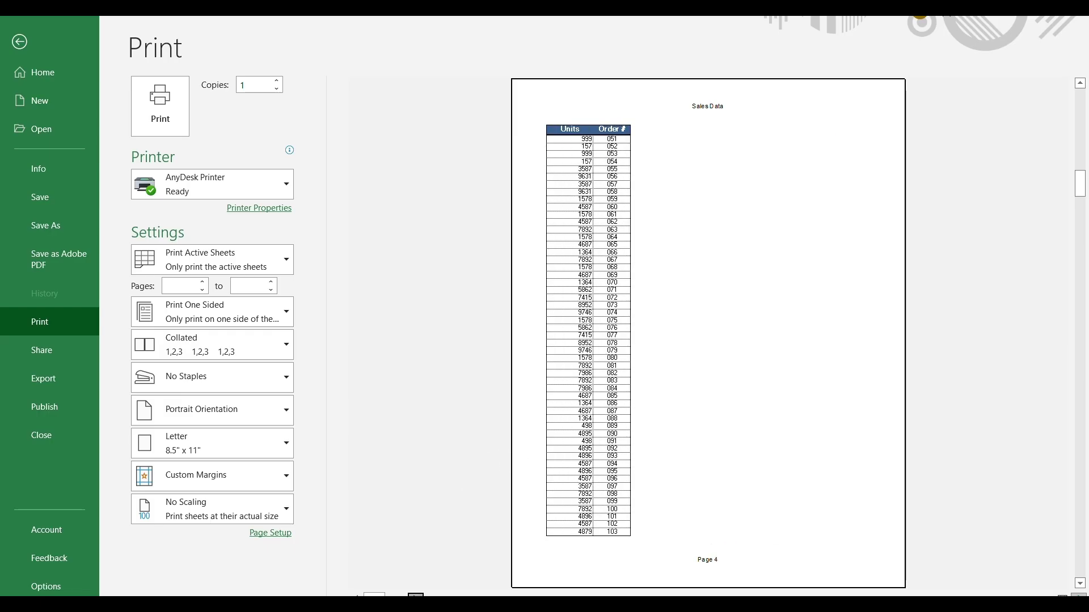
click(415, 595)
click(416, 594)
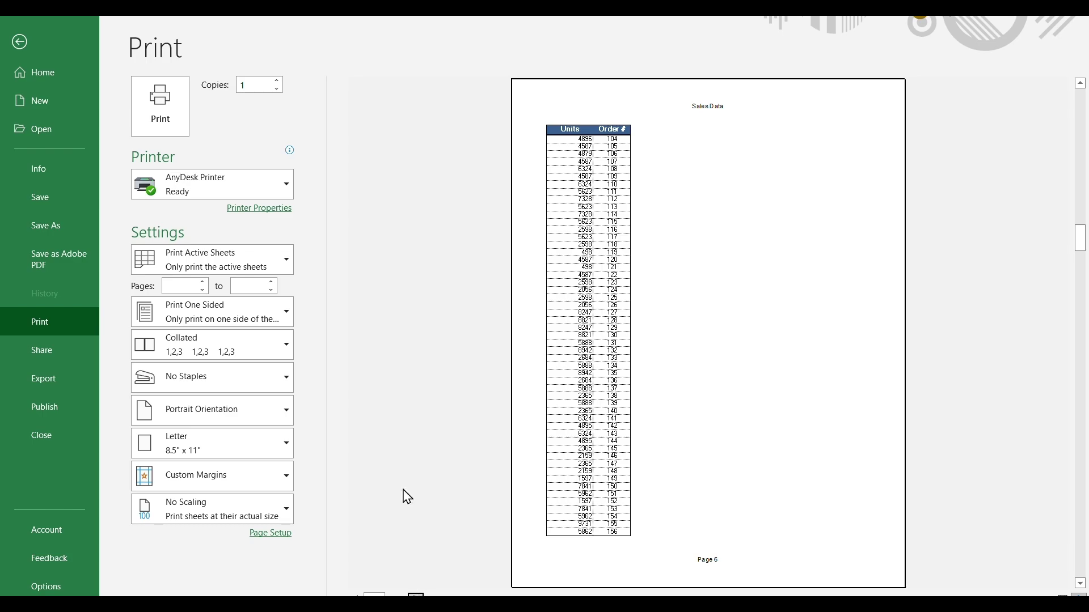
click(19, 43)
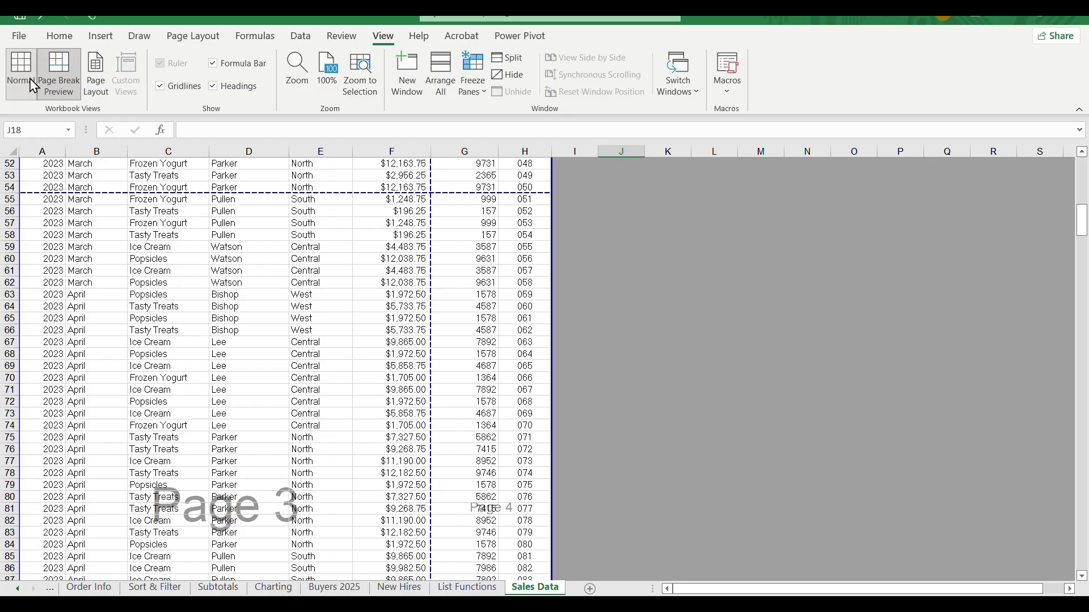
Switch the Sales Data sheet to Normal view and activate the SUMMARY sheet from the workbook's sheet list
click(33, 85)
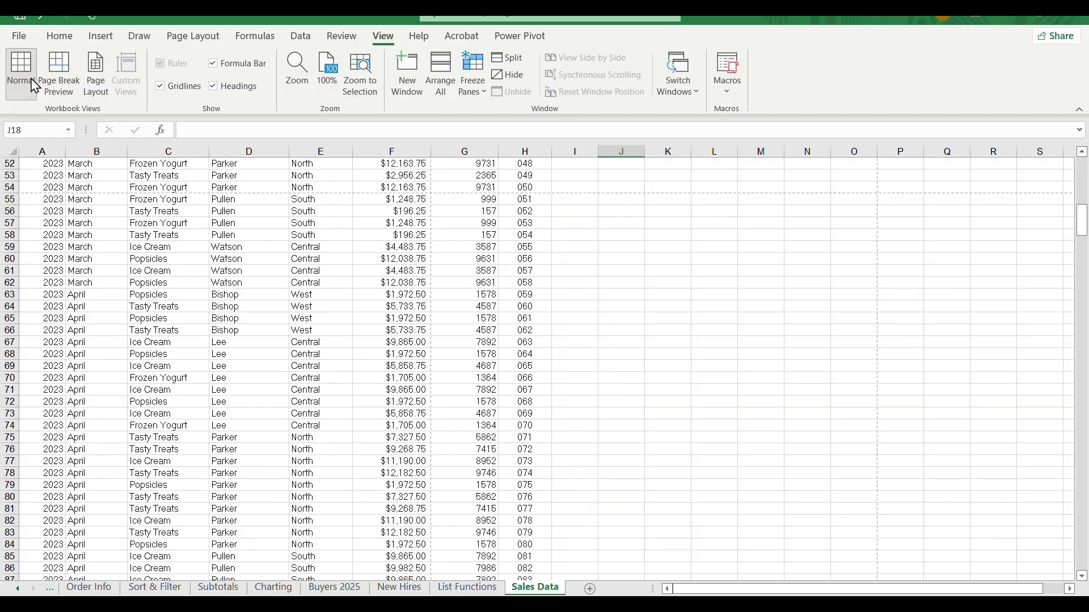
right_click(25, 591)
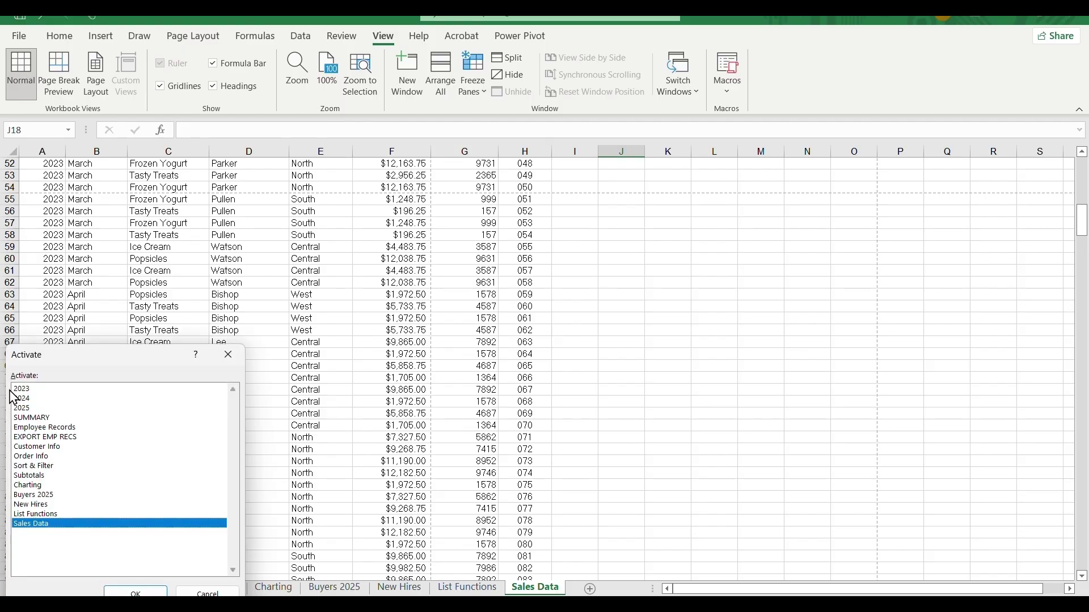
click(34, 420)
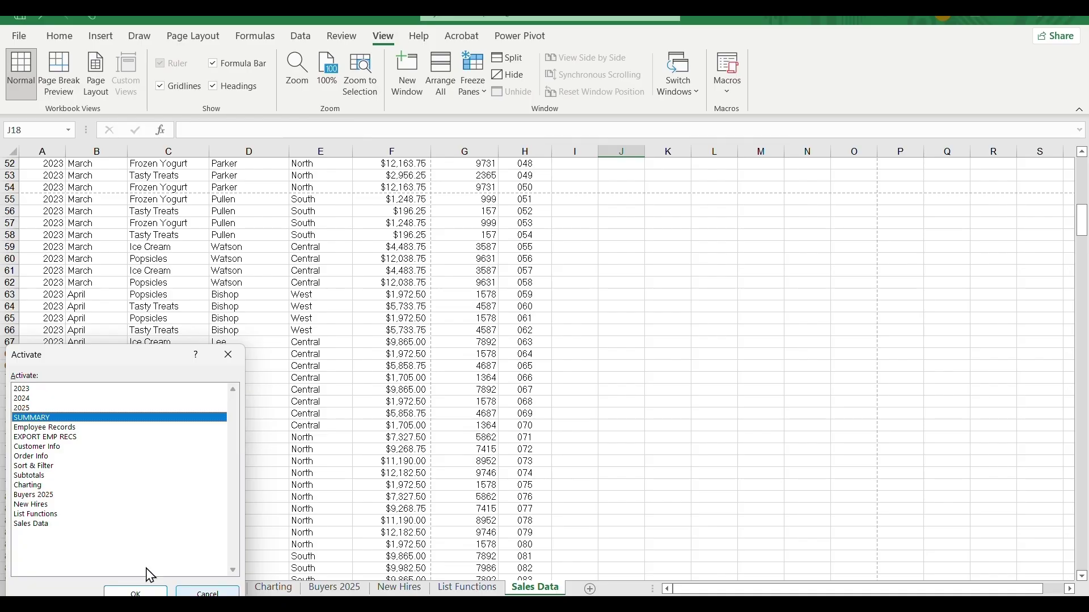
click(139, 592)
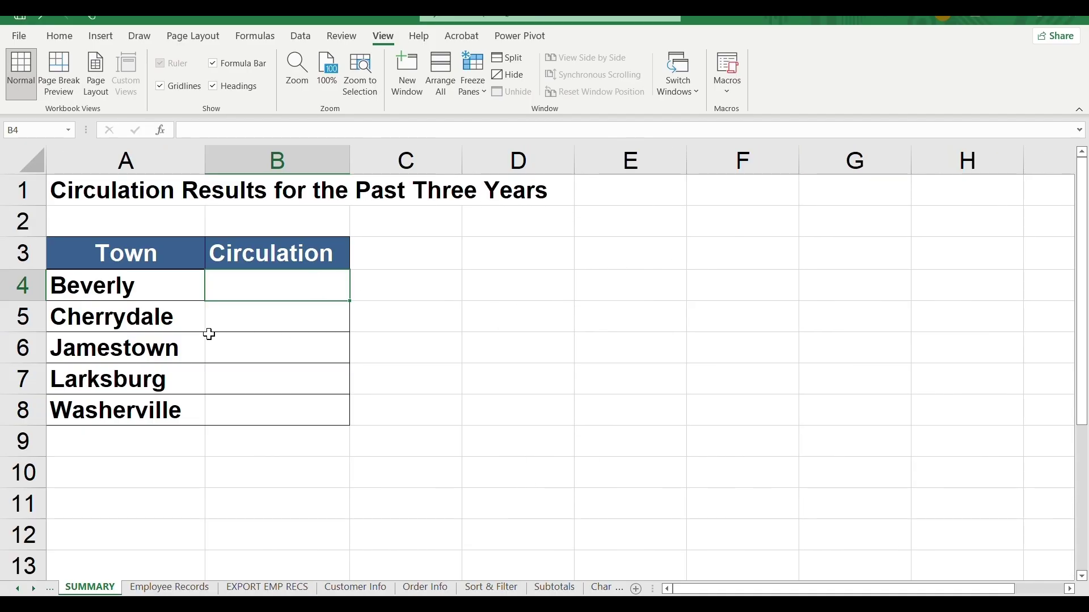
Look over the Circulation cells for the towns from Beverly to Washerville on the SUMMARY sheet
click(270, 316)
click(285, 411)
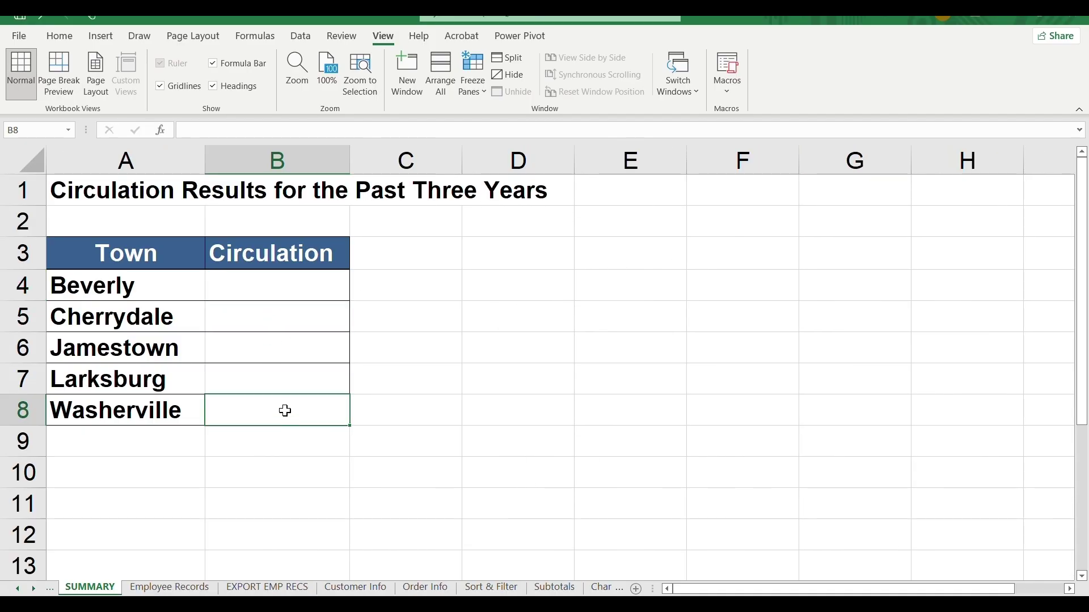
click(256, 300)
click(274, 313)
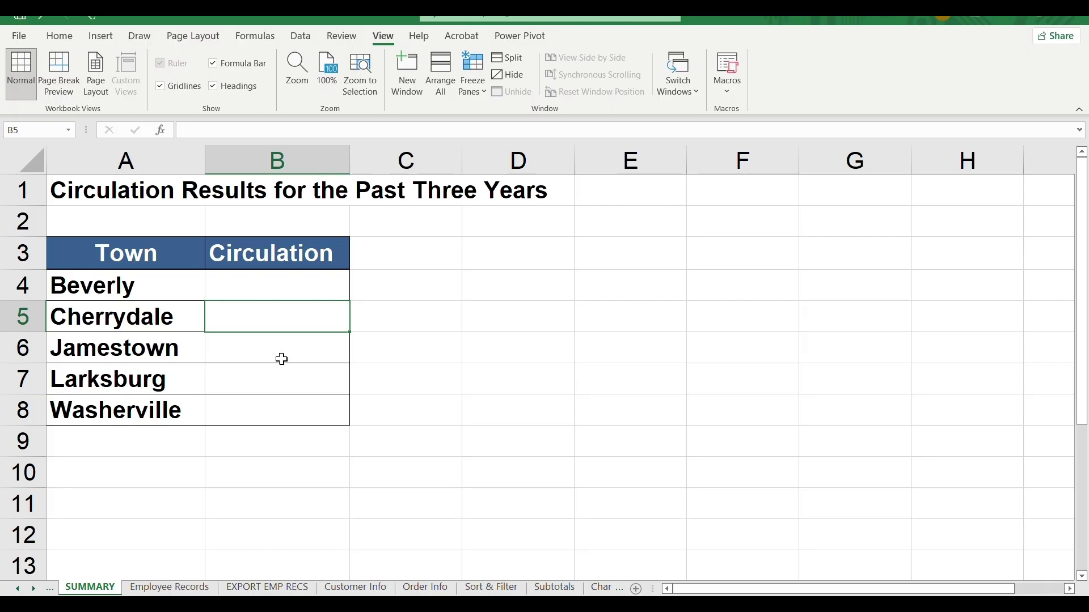
Bring the first sheets of the workbook into reach and open the 2023 sheet
click(17, 589)
click(17, 590)
click(18, 590)
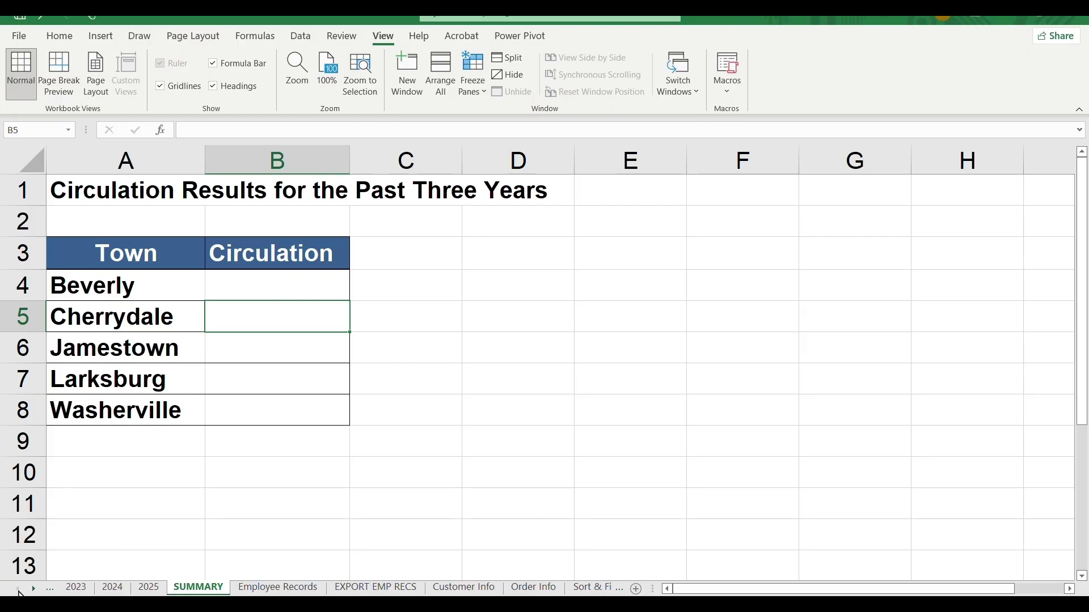
click(17, 590)
click(75, 587)
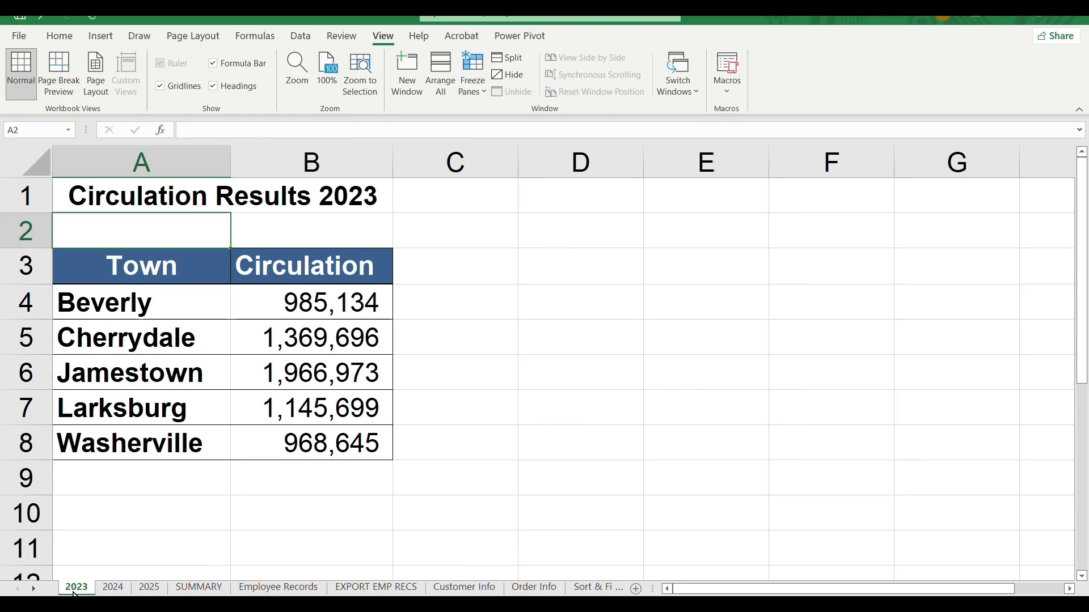
Compare the town circulation figures on the 2023, 2024 and 2025 sheets with the empty SUMMARY table, ending on SUMMARY
click(121, 589)
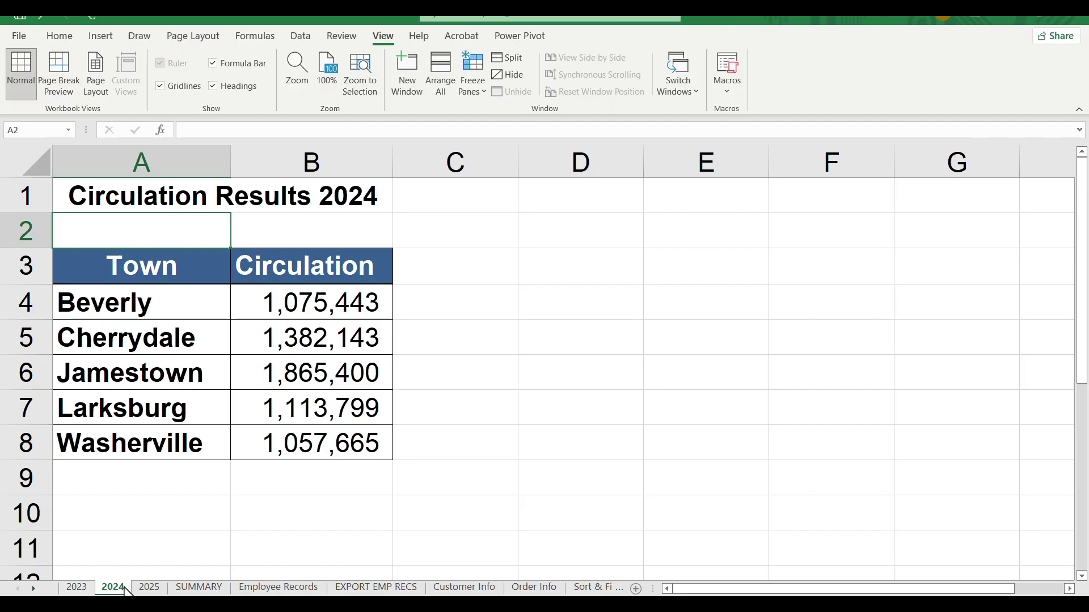
click(143, 589)
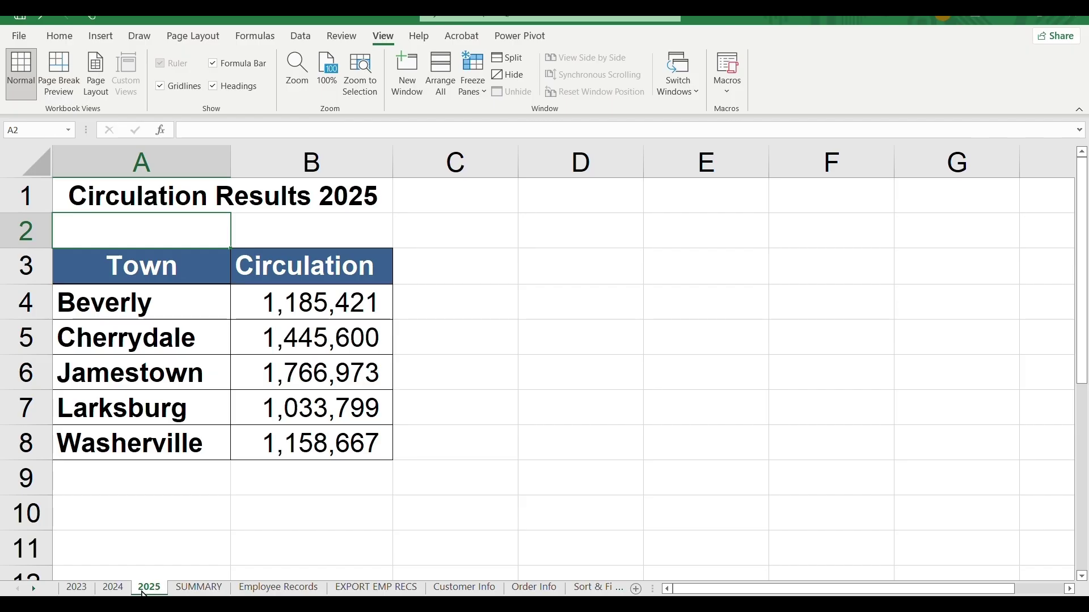
click(202, 590)
click(278, 285)
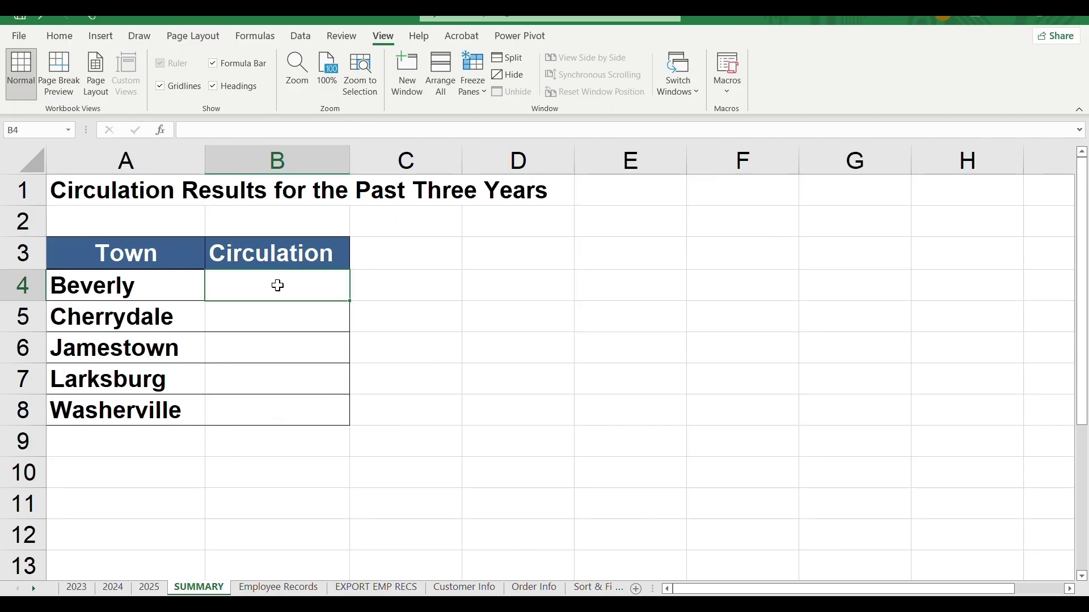
click(78, 589)
click(111, 589)
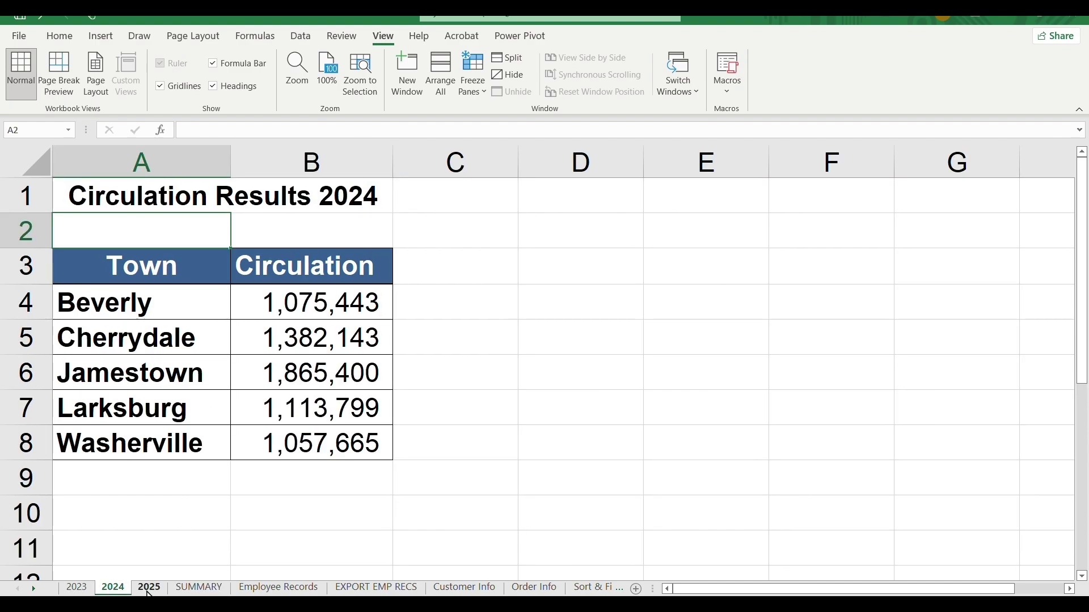
click(149, 588)
click(199, 588)
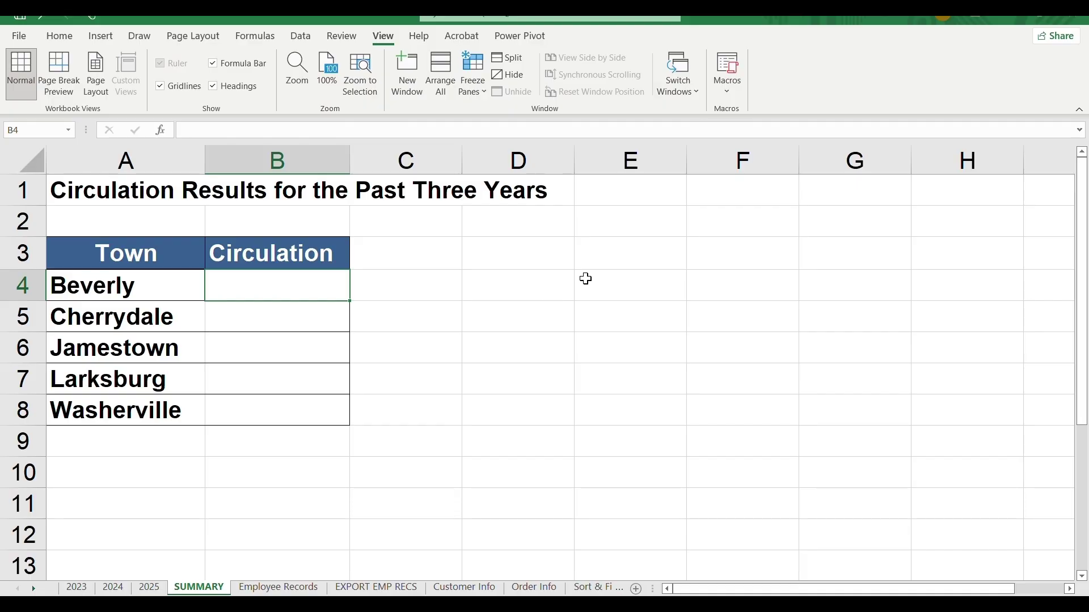
Enter the sample numbers 121, 23 and 24 in cells E3 to E5 of the SUMMARY sheet
click(623, 253)
text(121)
double_click(621, 289)
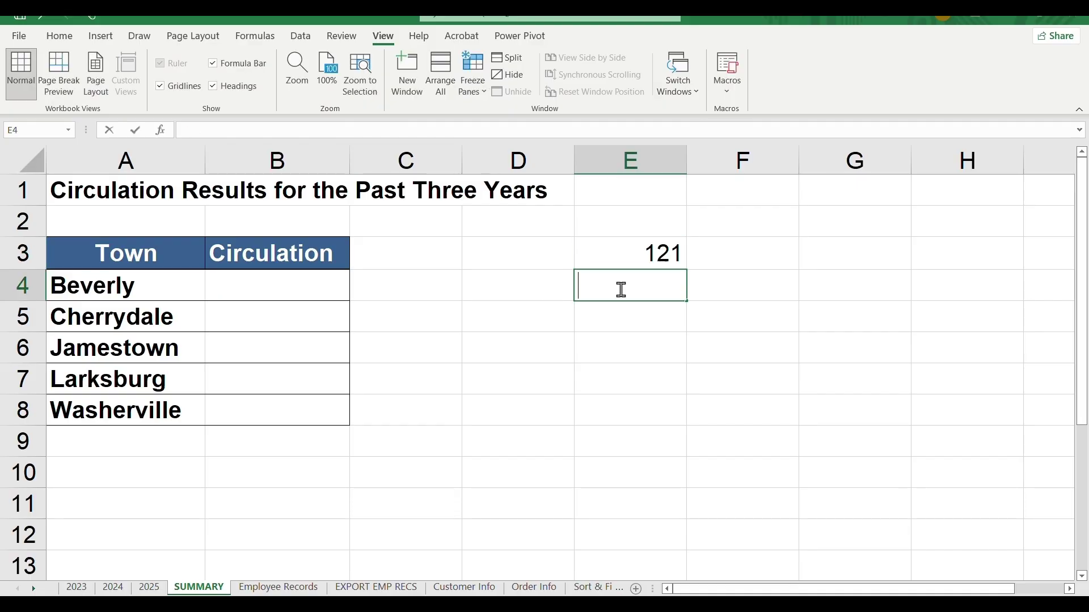
text(23)
click(626, 323)
text(24)
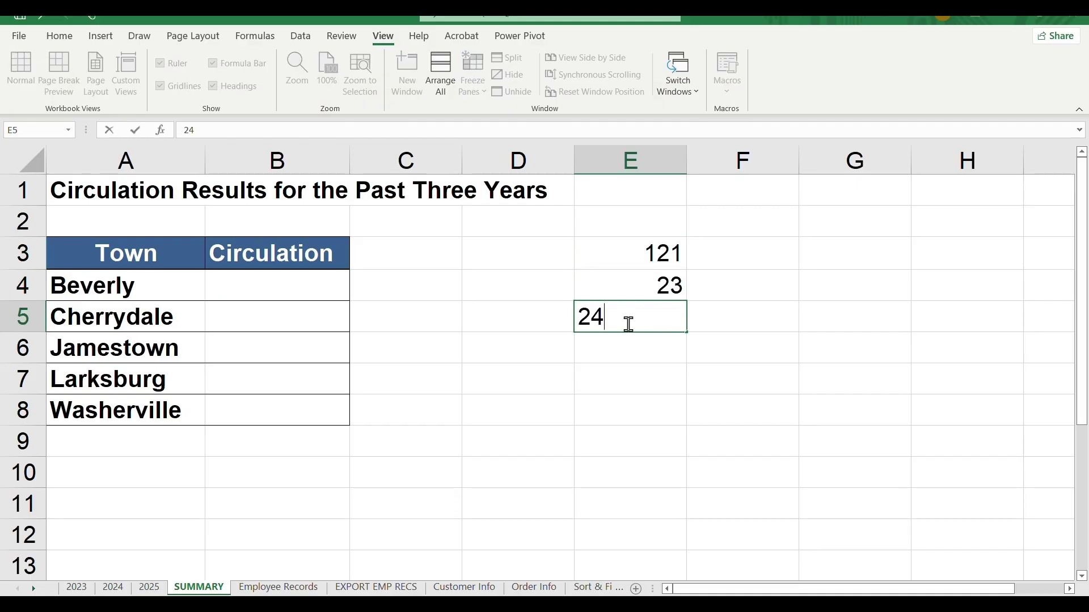
Add up the three sample numbers in cell E6 with the formula =E3+E4+E5
click(632, 348)
double_click(632, 348)
text(=)
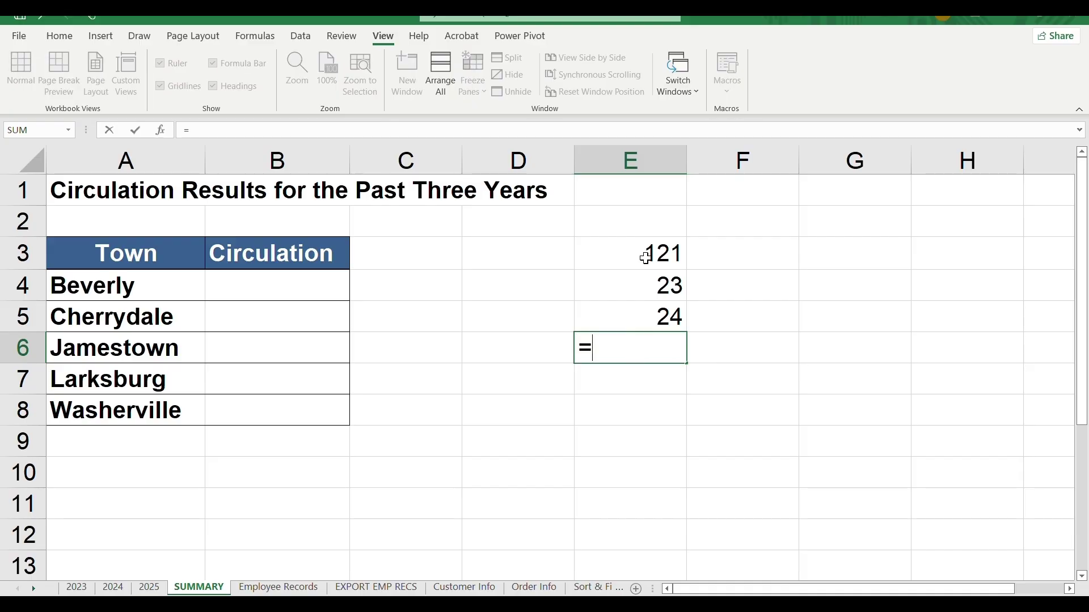
click(646, 258)
text(+)
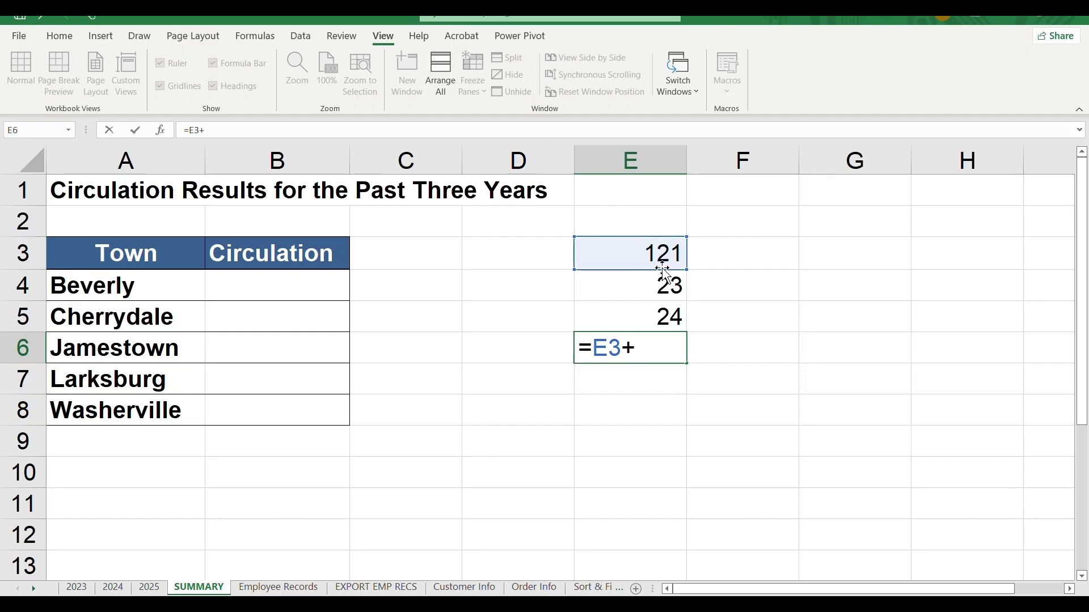
click(665, 289)
text(+)
click(666, 313)
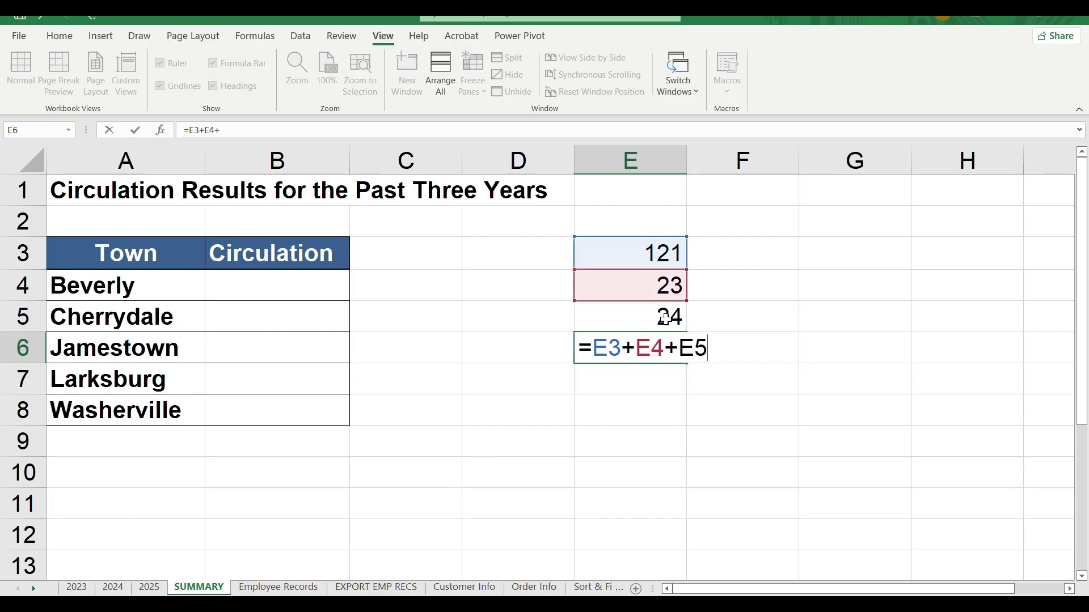
key(Return)
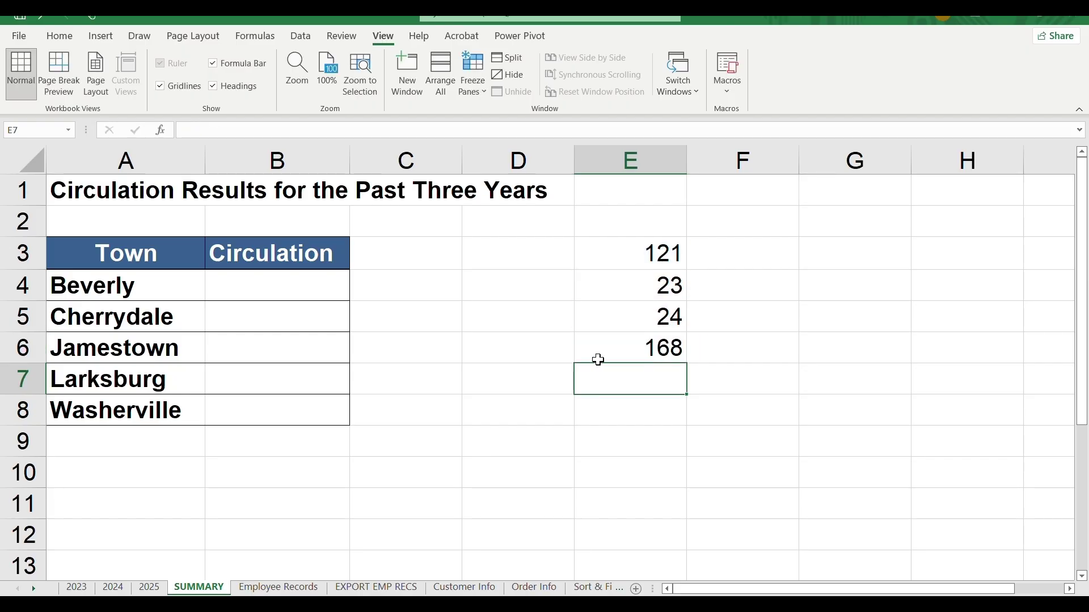
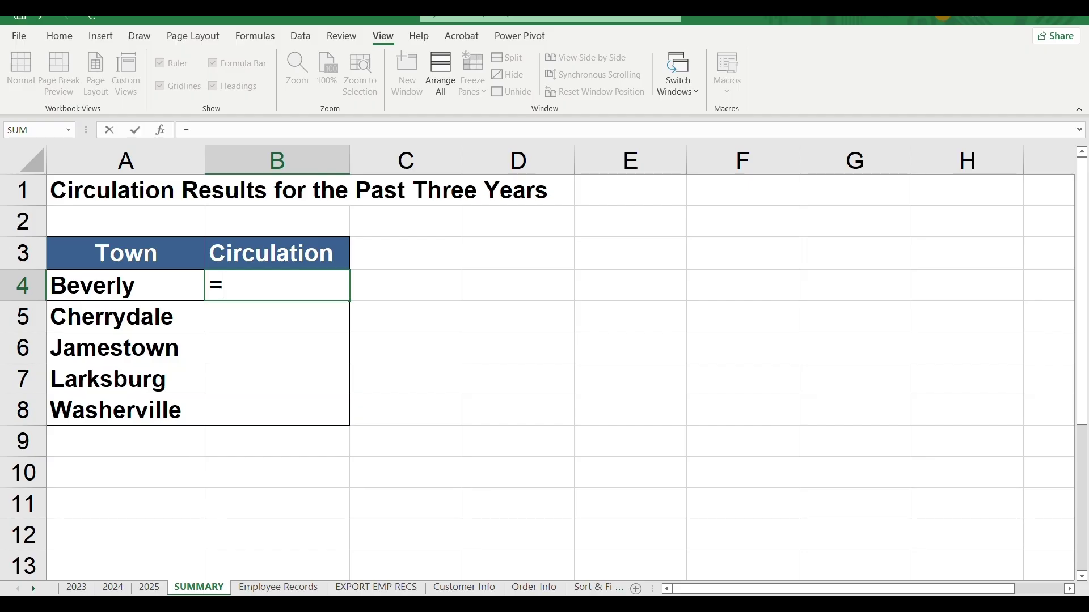
Complete Beverly's circulation formula in SUMMARY cell B4 as ='2023'!B4+'2024'!B4+'2025'!B4 and select that cell again
click(76, 588)
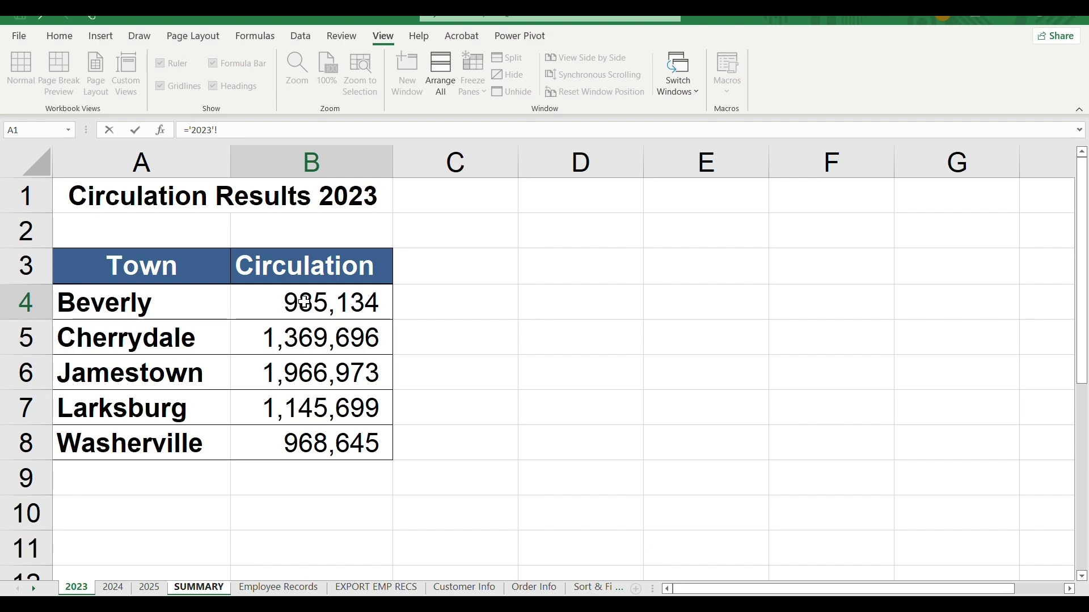
click(304, 302)
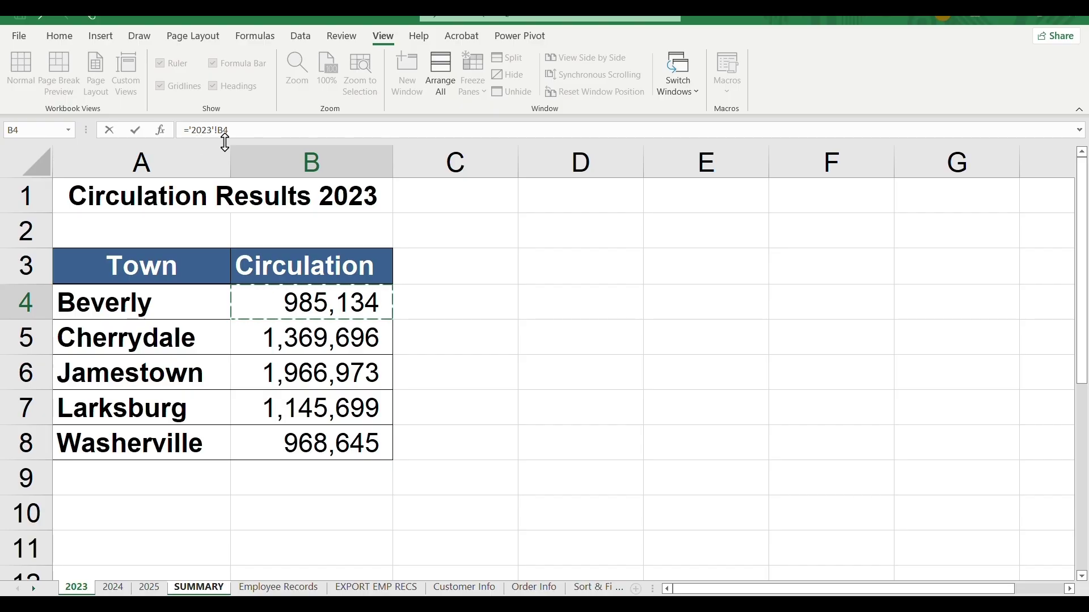
text(+)
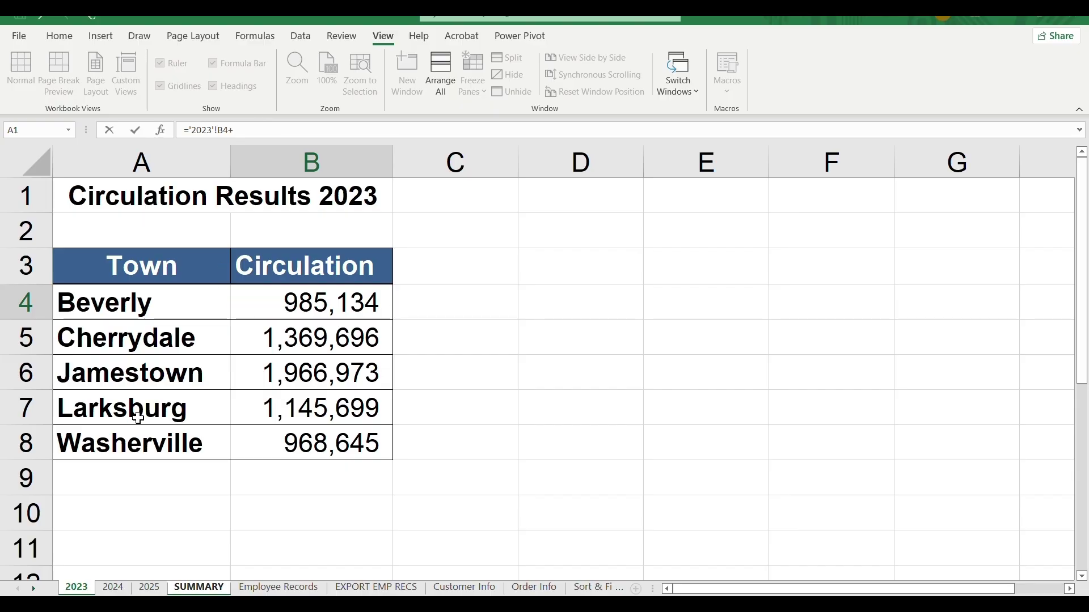
click(117, 590)
click(116, 590)
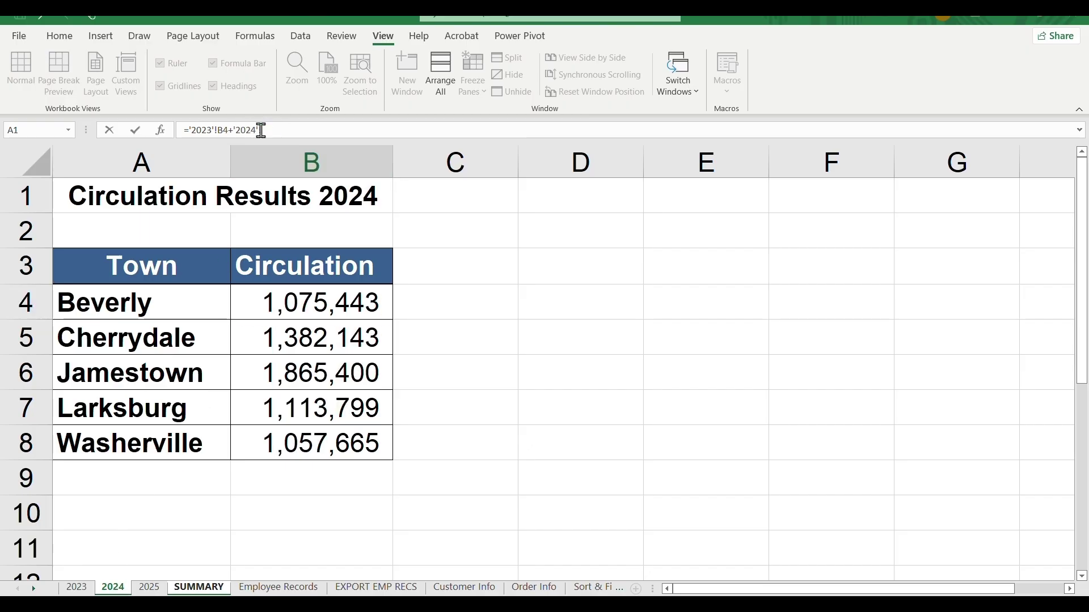
click(295, 307)
text(+)
click(155, 588)
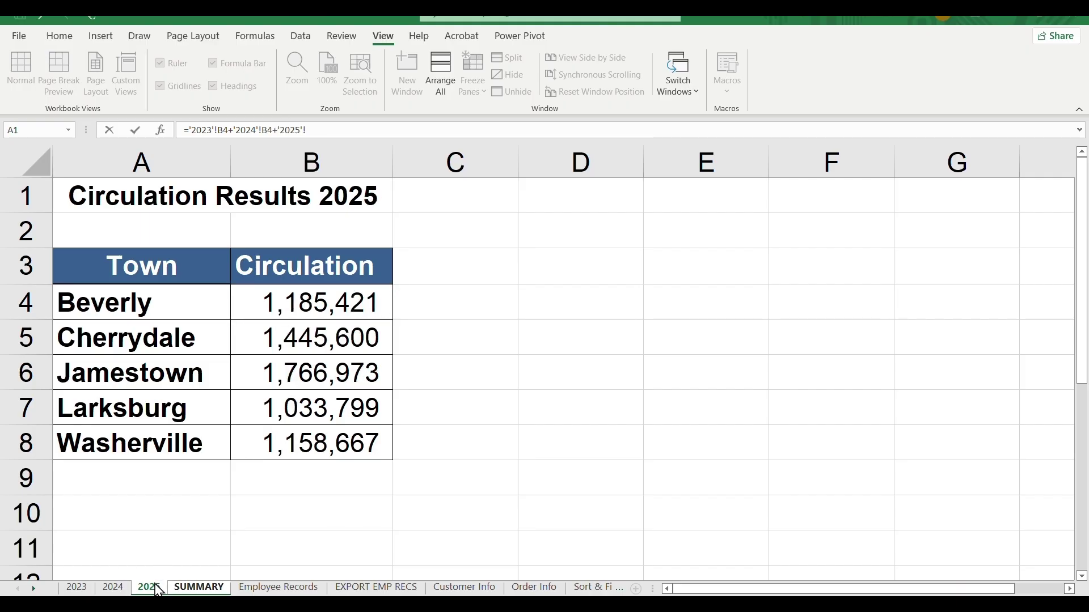
click(266, 307)
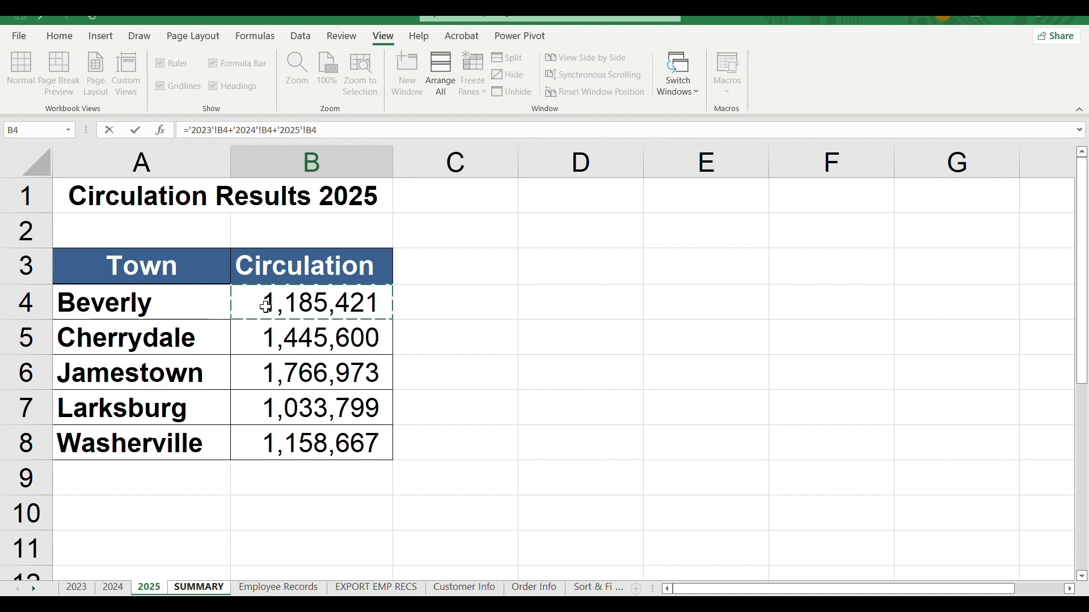
key(Return)
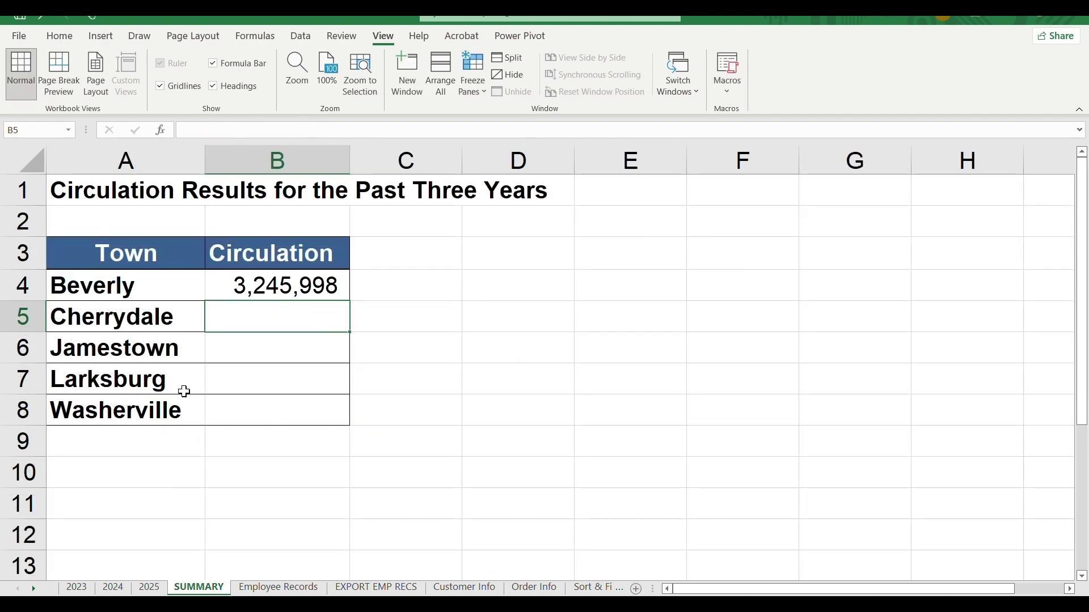
click(278, 284)
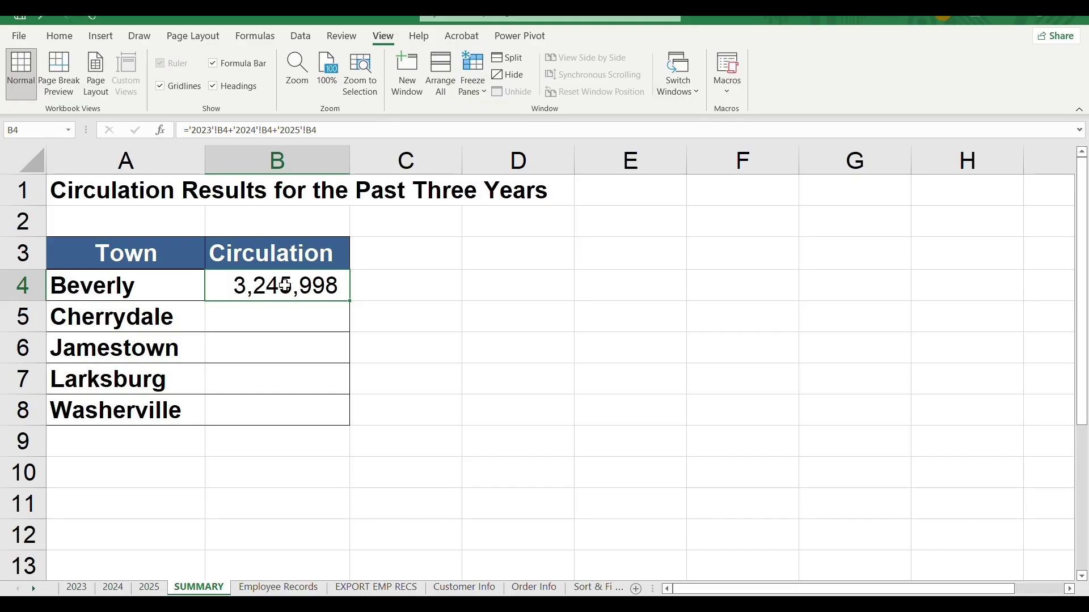